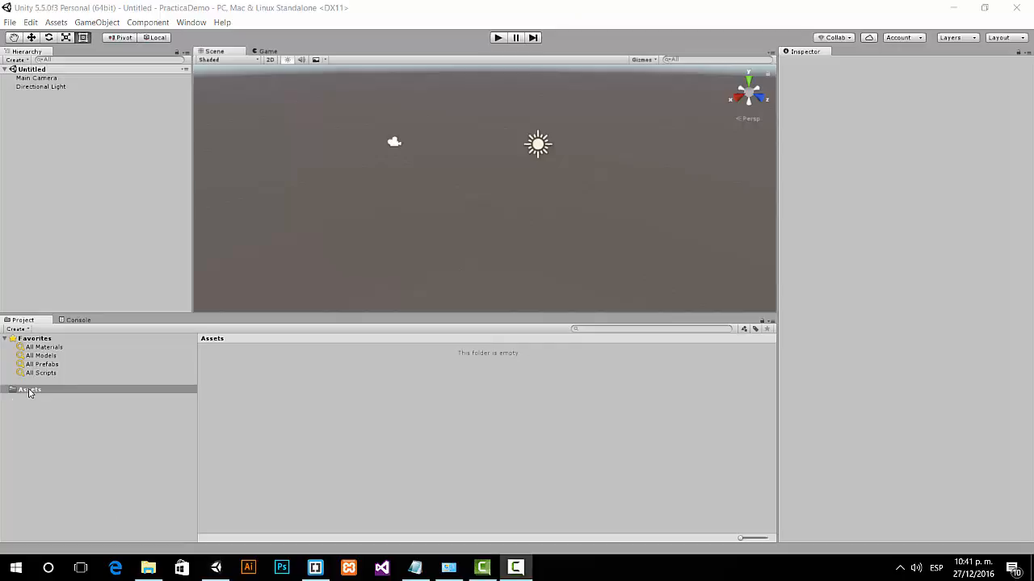
# Create a folder named Audio inside the project's Assets folder
pyautogui.rightClick(29, 392)
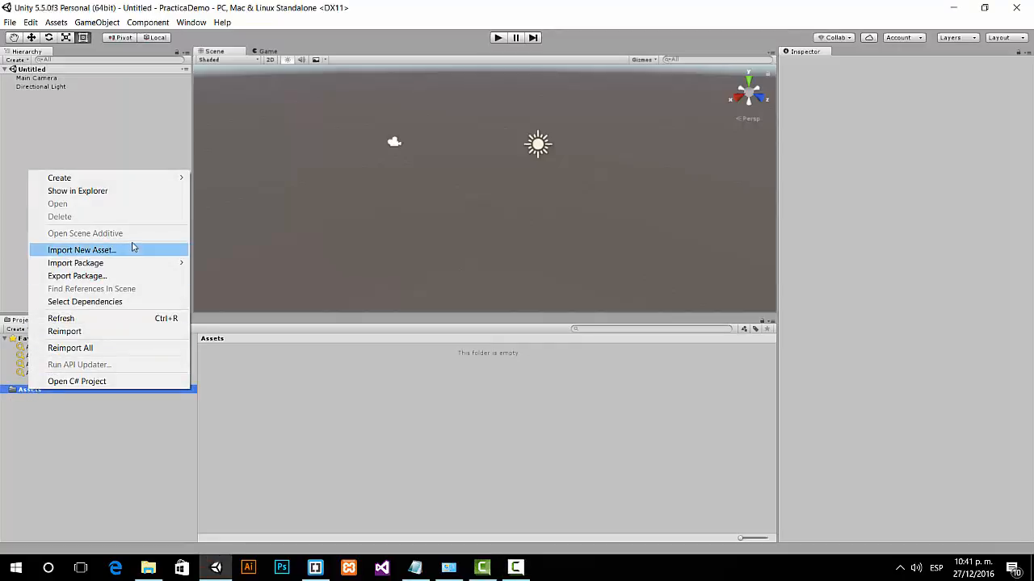
pyautogui.moveTo(61, 182)
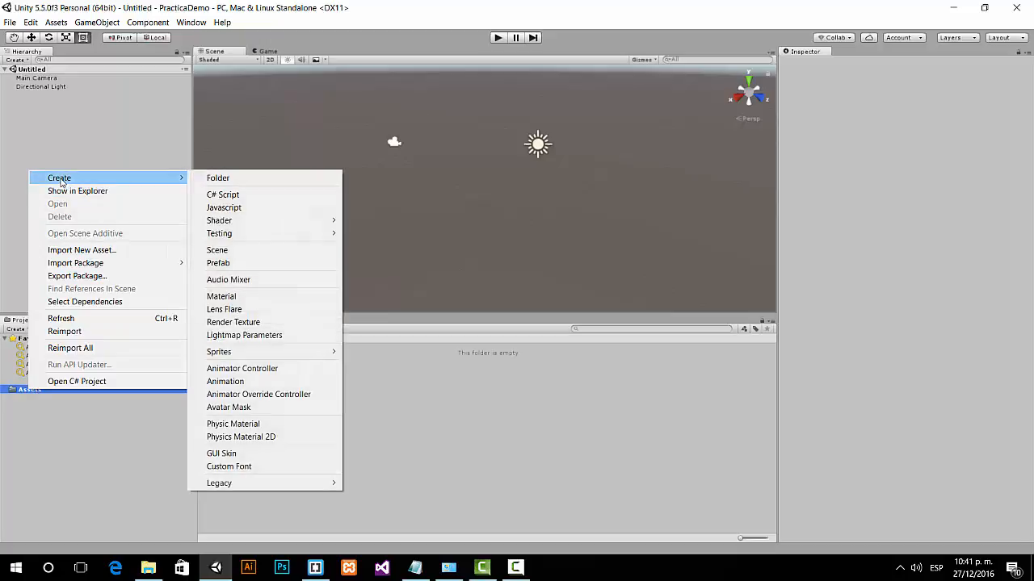
pyautogui.click(264, 179)
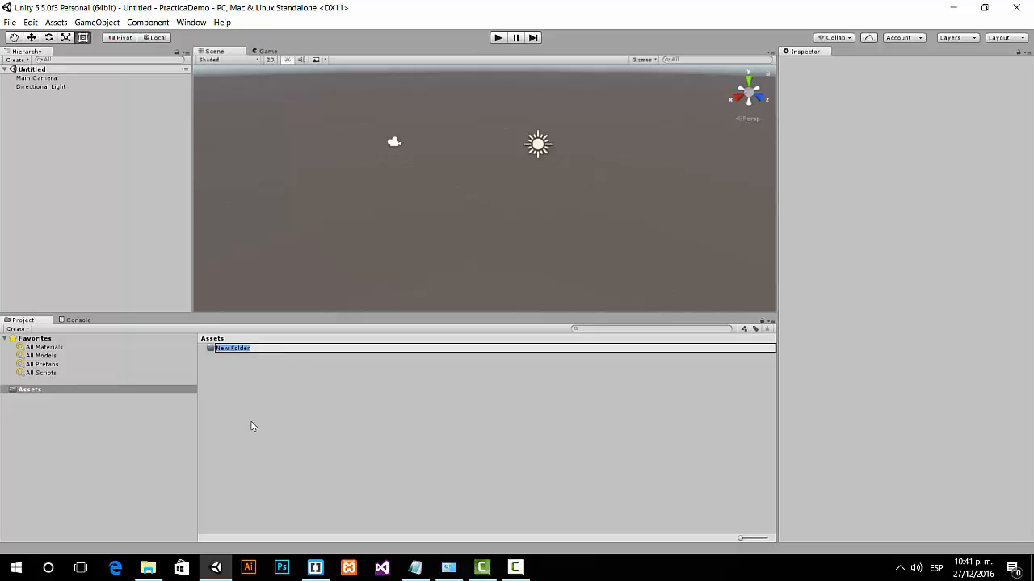
pyautogui.write('Audio')
pyautogui.press('Return')
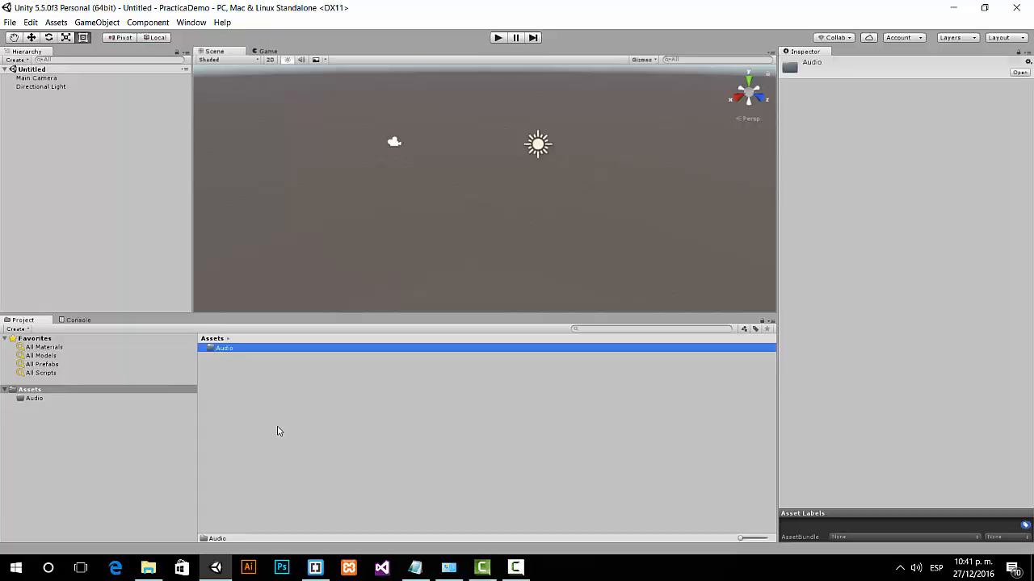
# Create a folder named Modelos inside Assets, alongside the Audio folder
pyautogui.click(278, 431)
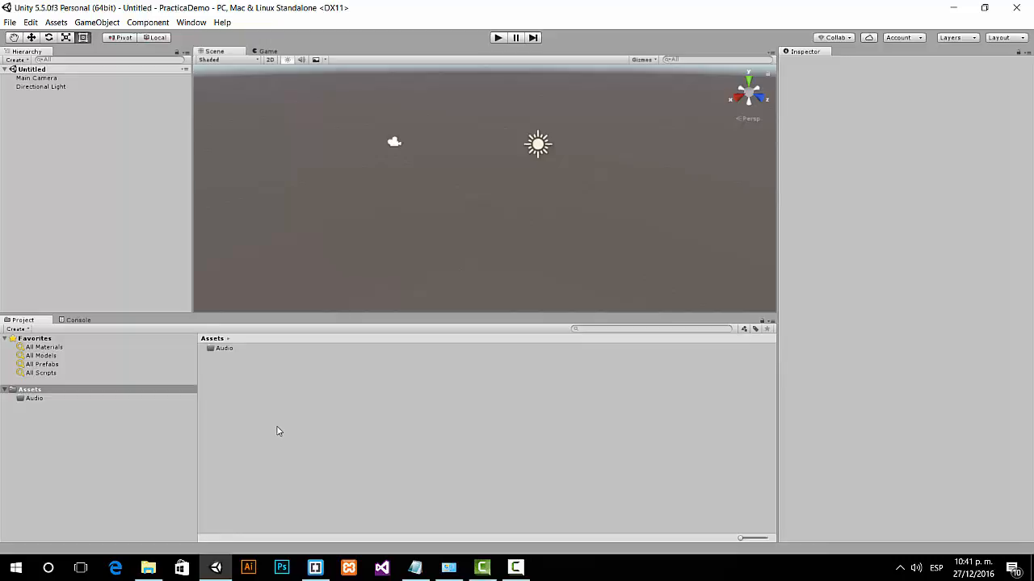
pyautogui.rightClick(278, 431)
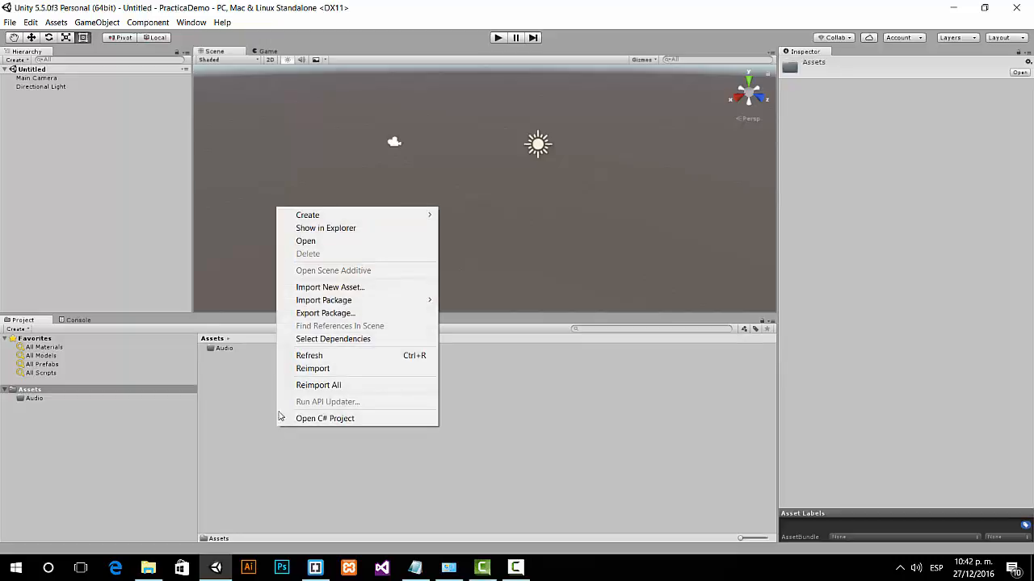
pyautogui.moveTo(368, 216)
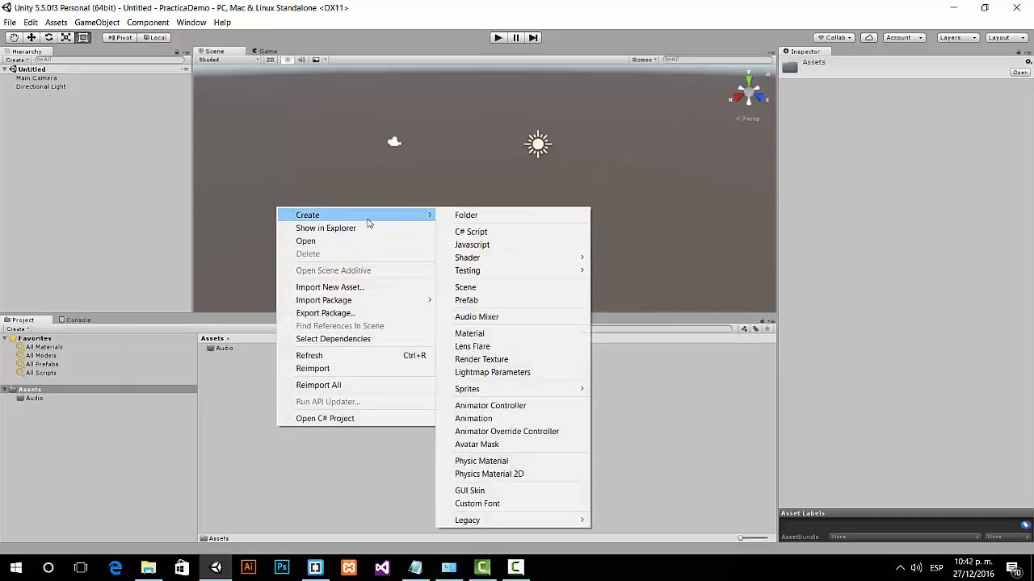
pyautogui.click(488, 215)
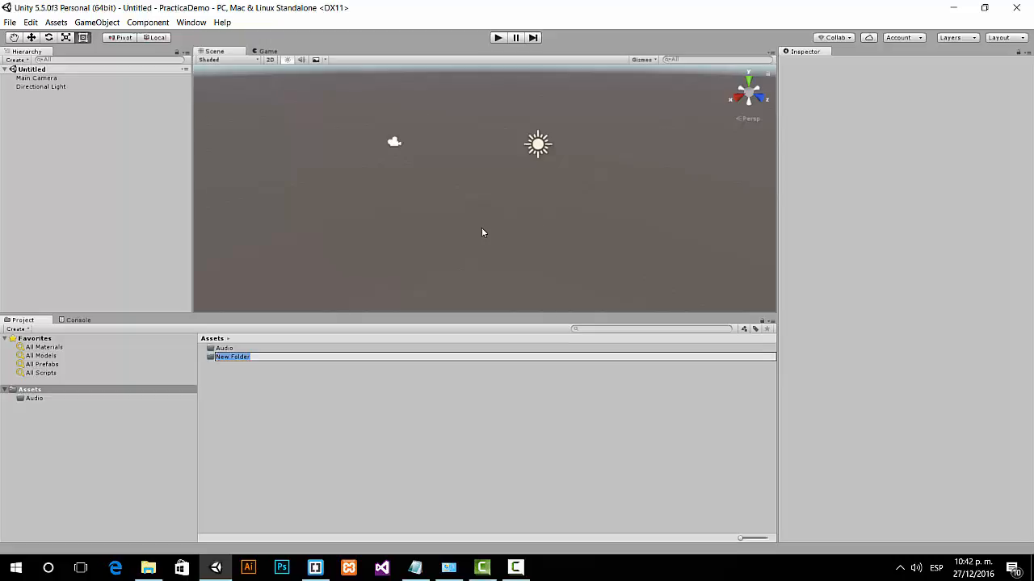
pyautogui.write('Modelos')
pyautogui.press('Return')
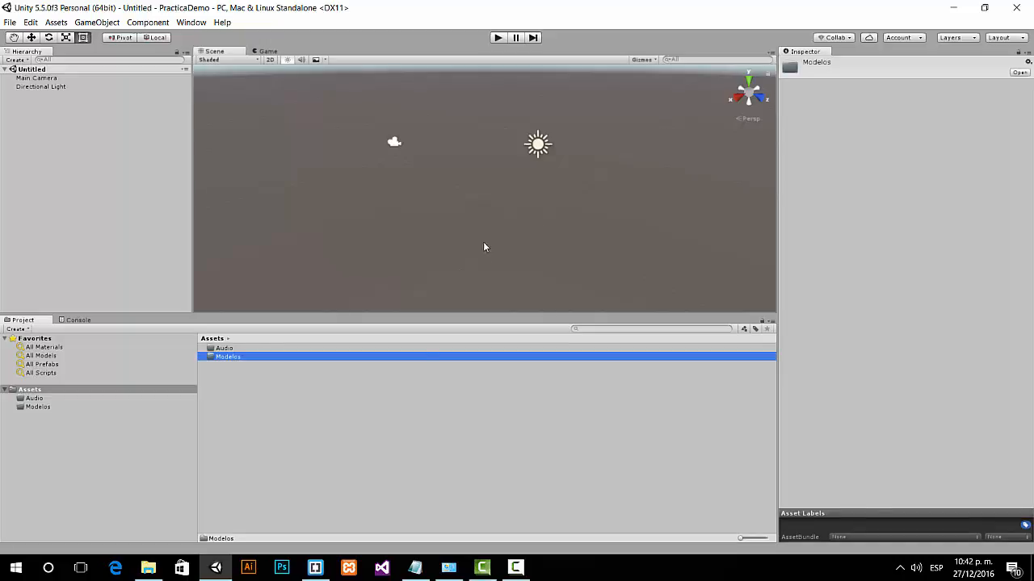
# Add an Escenas folder to Assets and name another new folder there Texturas
pyautogui.rightClick(391, 428)
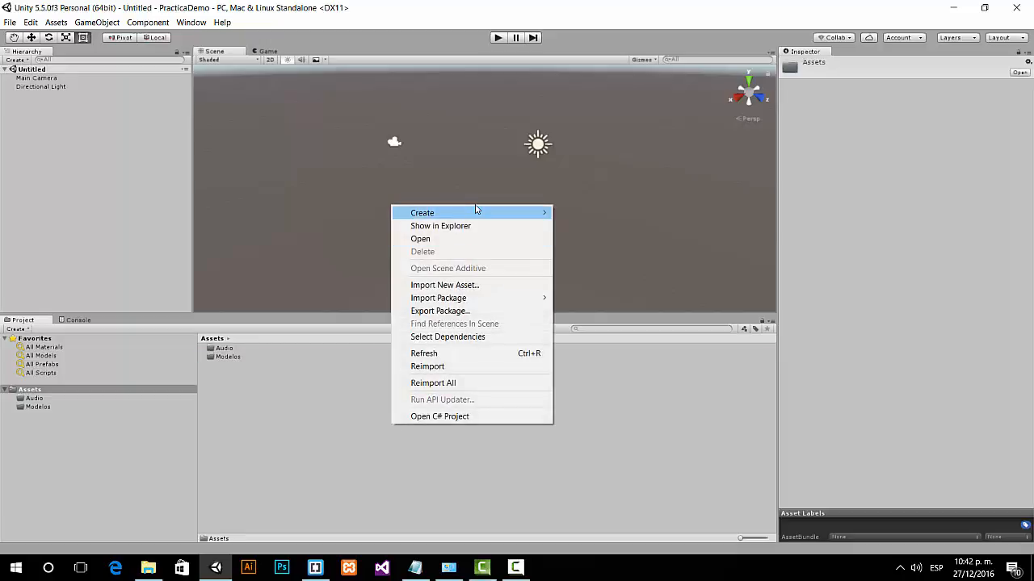
pyautogui.moveTo(486, 215)
pyautogui.click(579, 221)
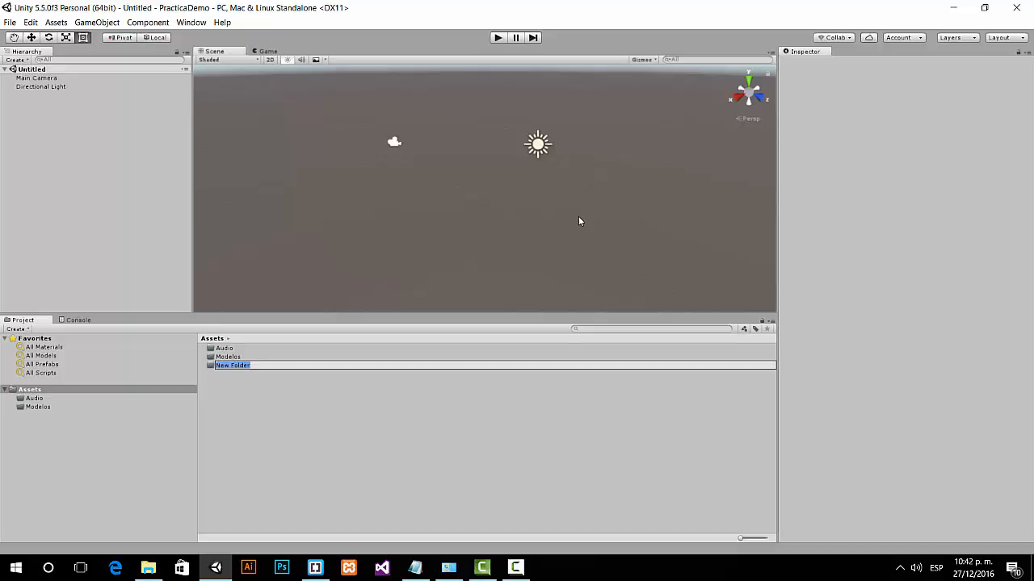
pyautogui.write('Escenas')
pyautogui.press('Return')
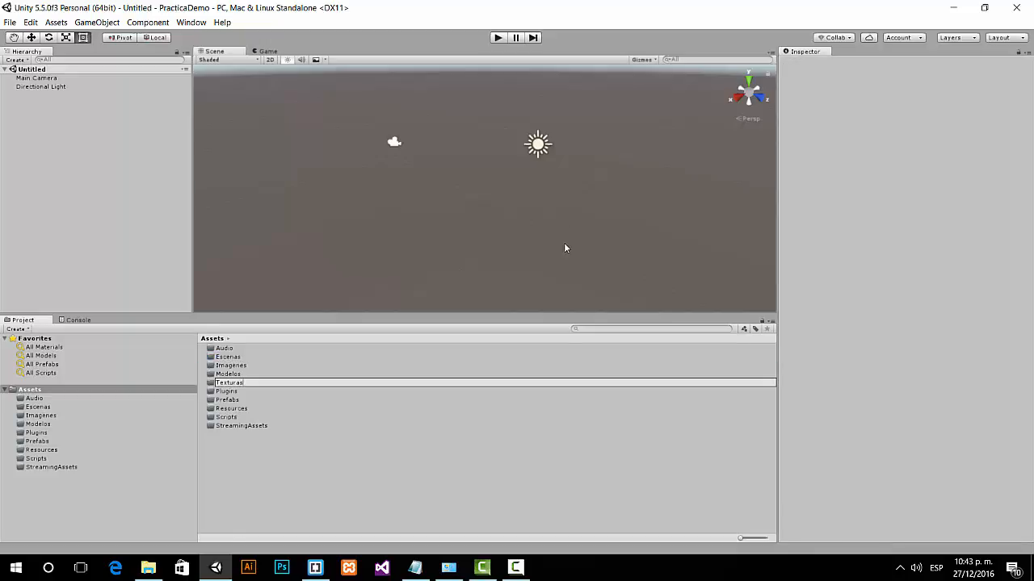
pyautogui.press('Return')
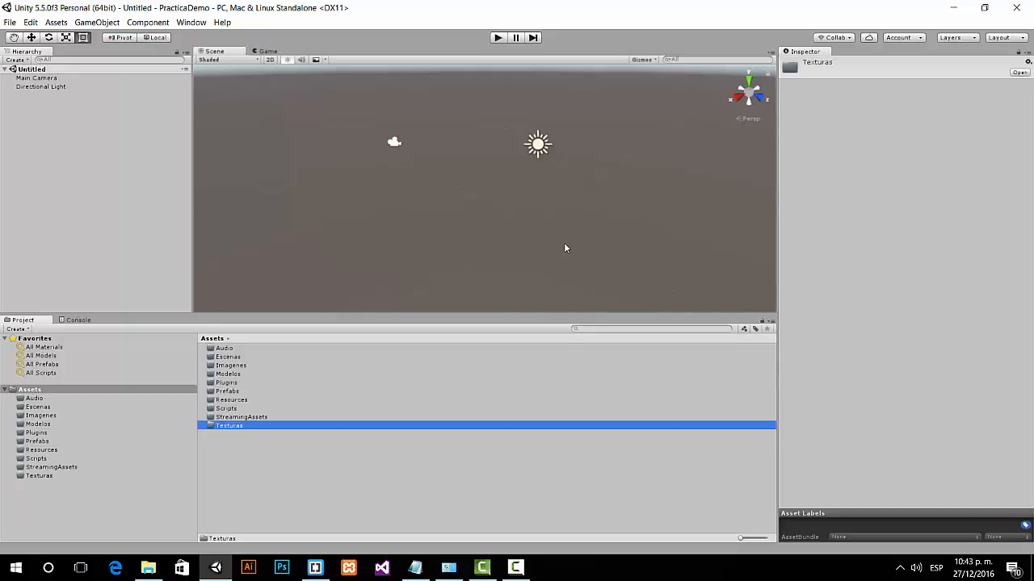
# Examine the component properties of the scene's Main Camera and Directional Light
pyautogui.click(515, 568)
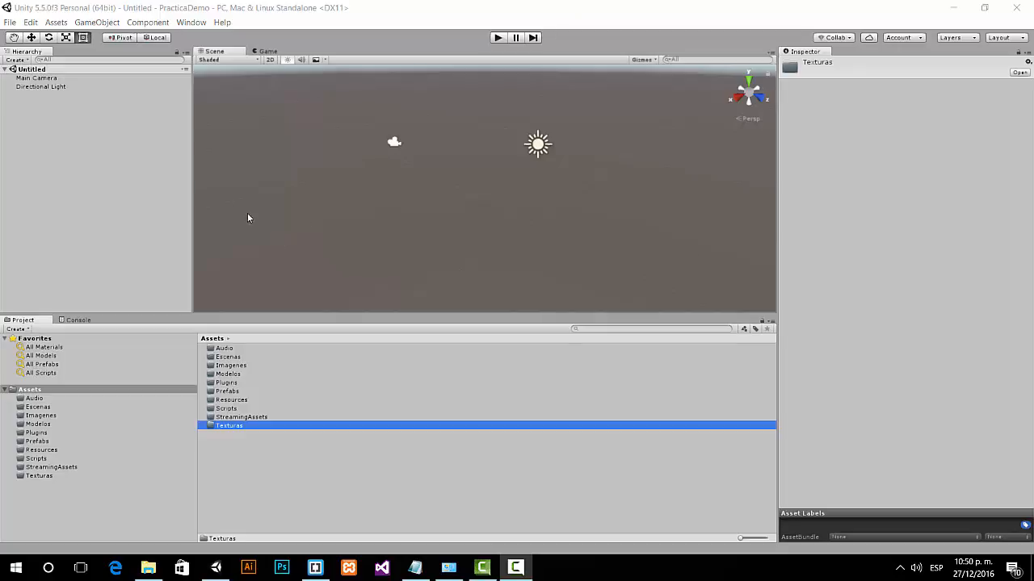
pyautogui.click(33, 79)
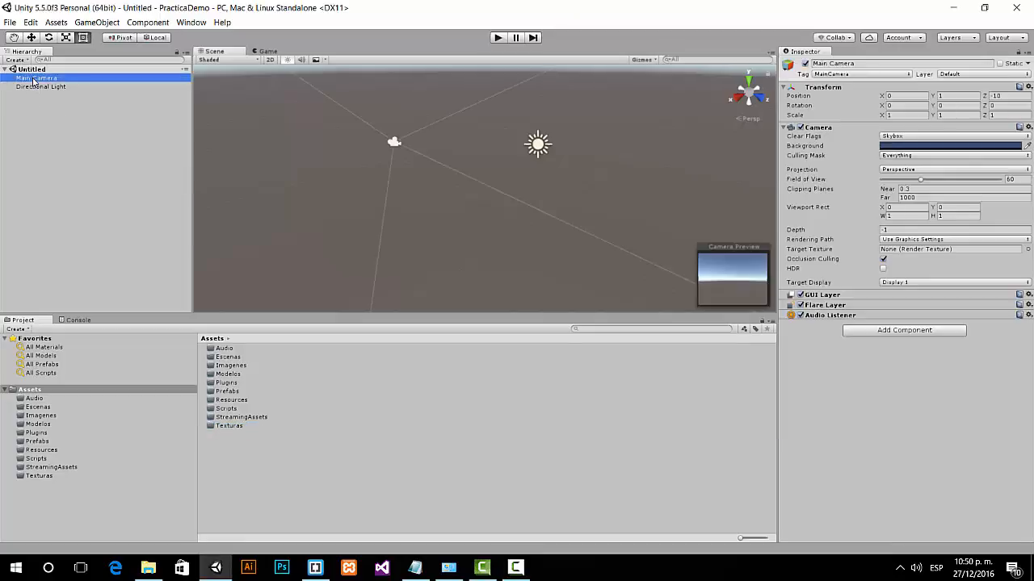
pyautogui.click(55, 89)
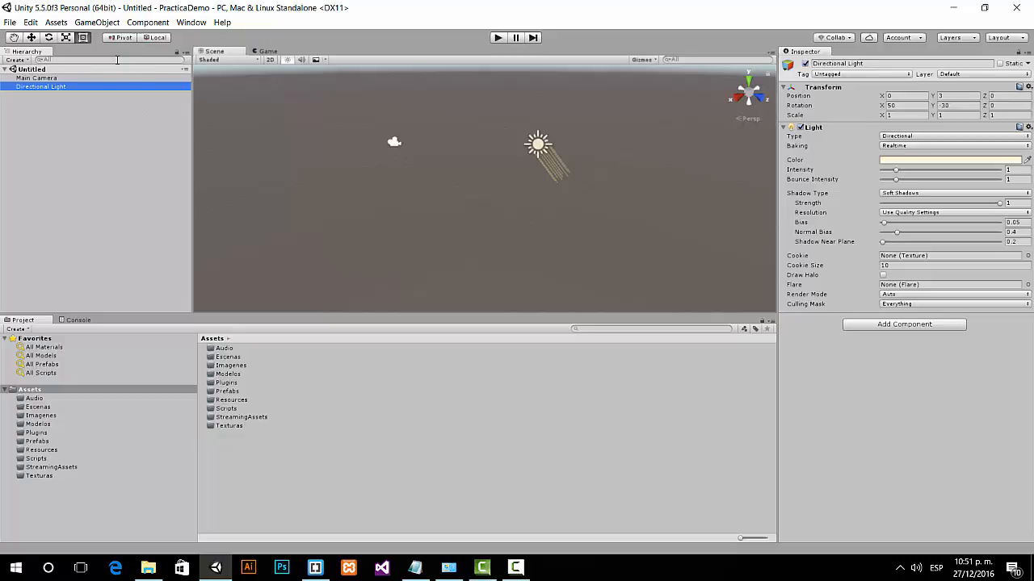
# Add a Cube and a Sphere as 3D objects to the scene
pyautogui.click(97, 22)
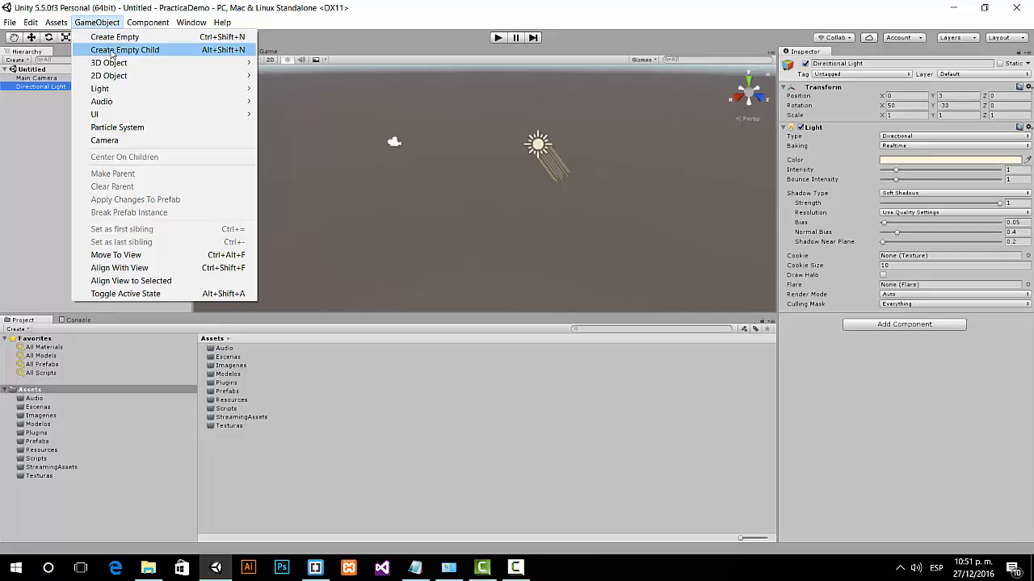
pyautogui.moveTo(105, 62)
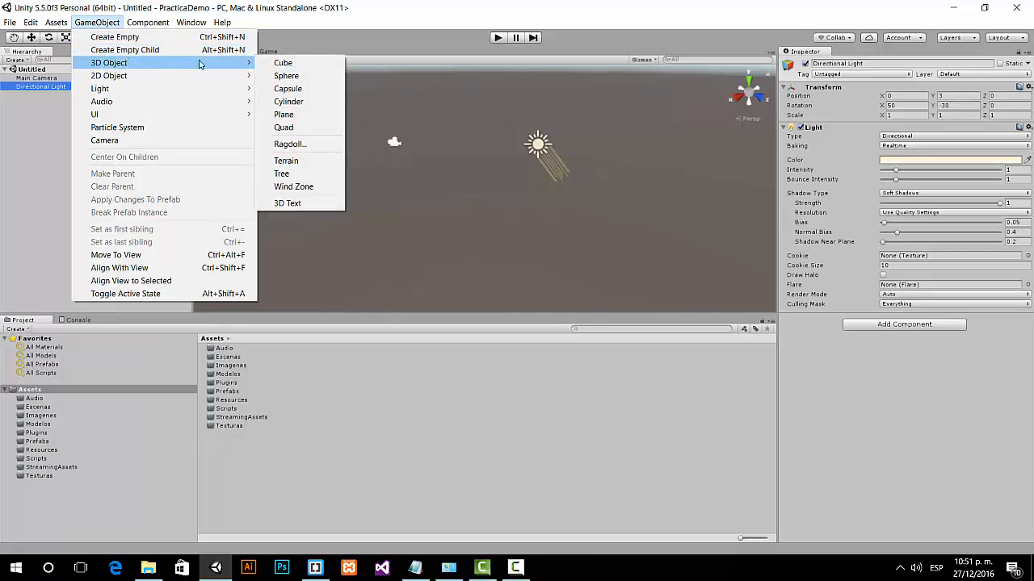
pyautogui.click(326, 64)
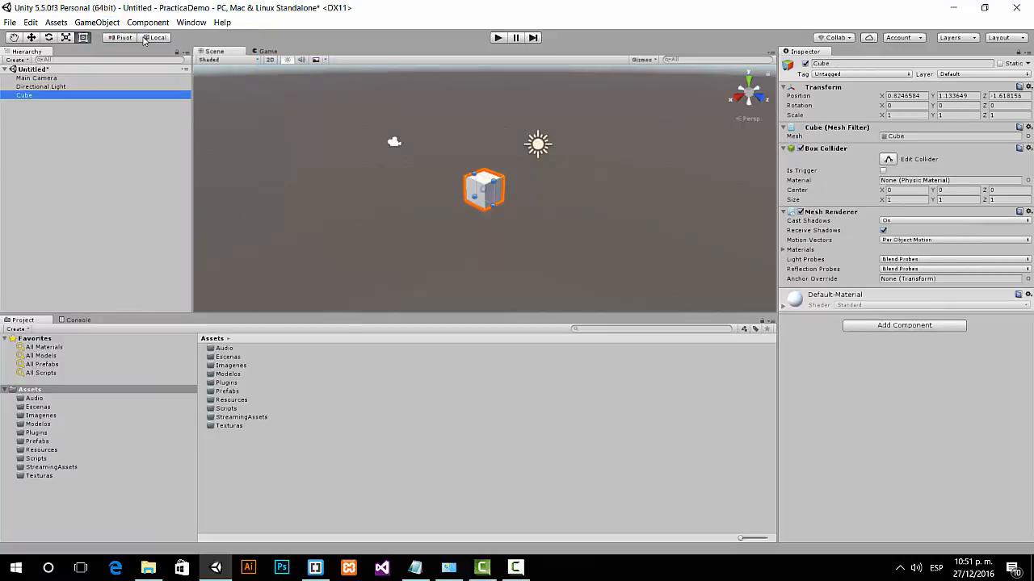
pyautogui.click(97, 23)
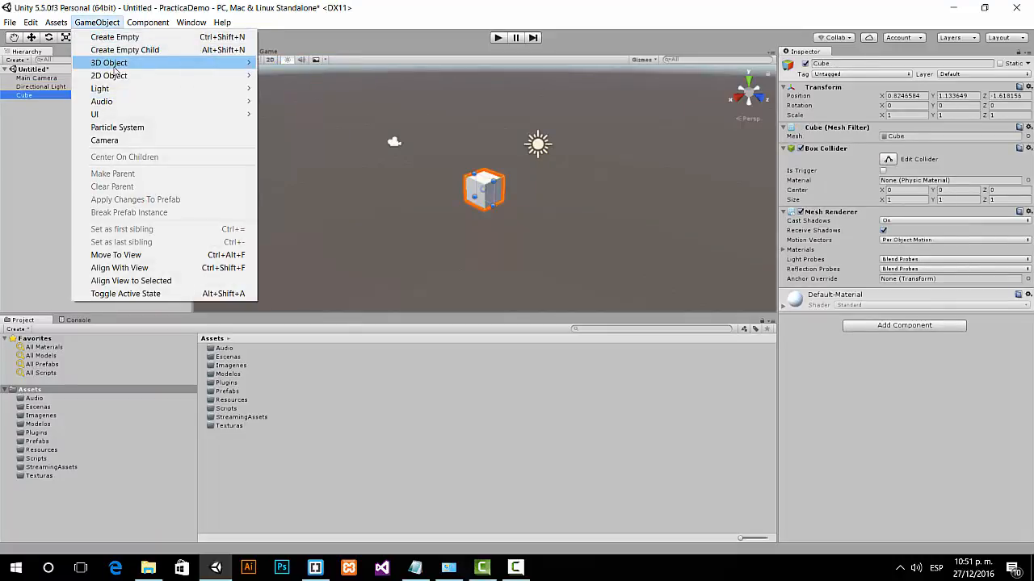
pyautogui.moveTo(186, 62)
pyautogui.click(286, 76)
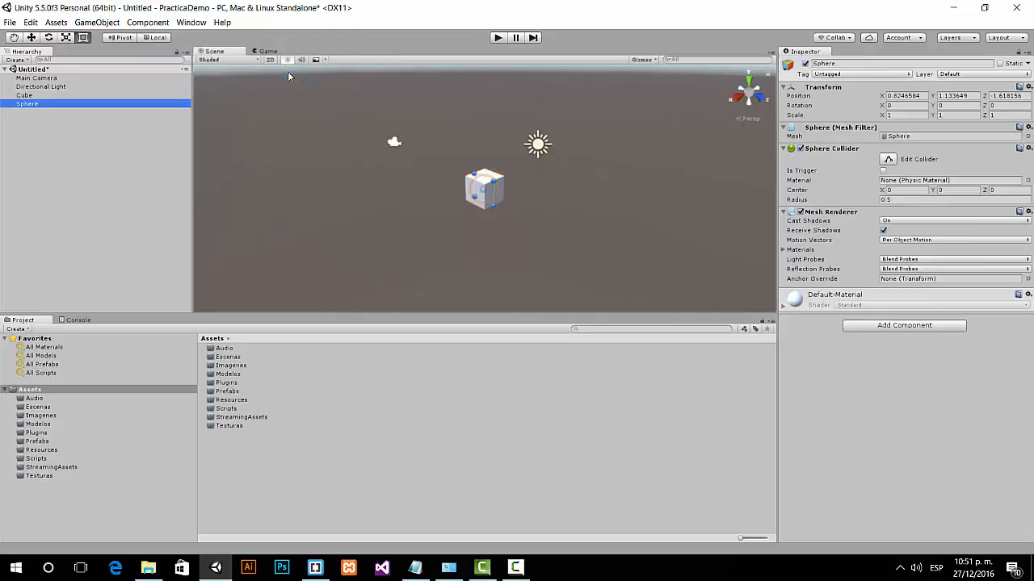
# Add a Capsule and a Cylinder as 3D objects to the scene
pyautogui.click(98, 23)
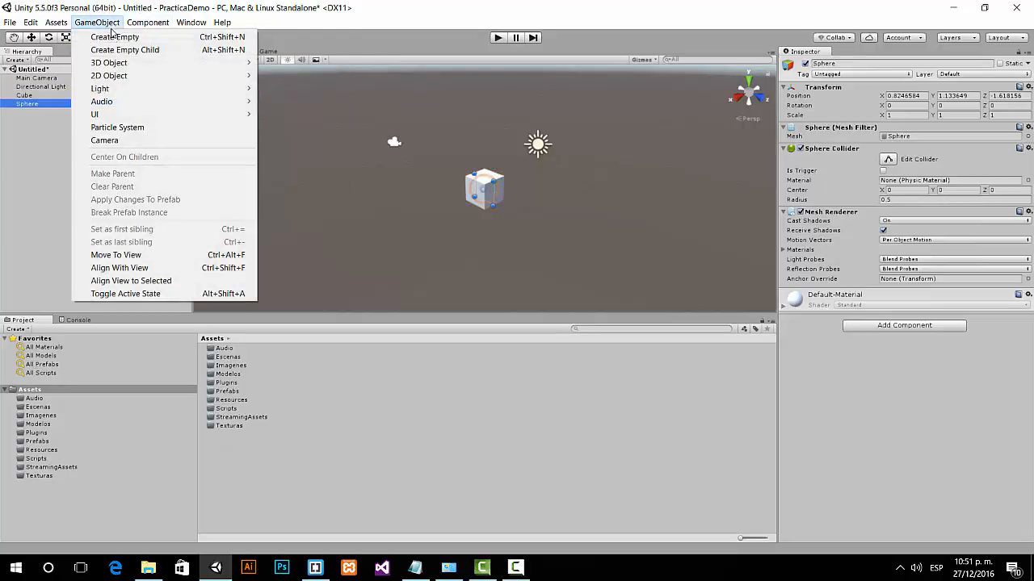
pyautogui.moveTo(162, 62)
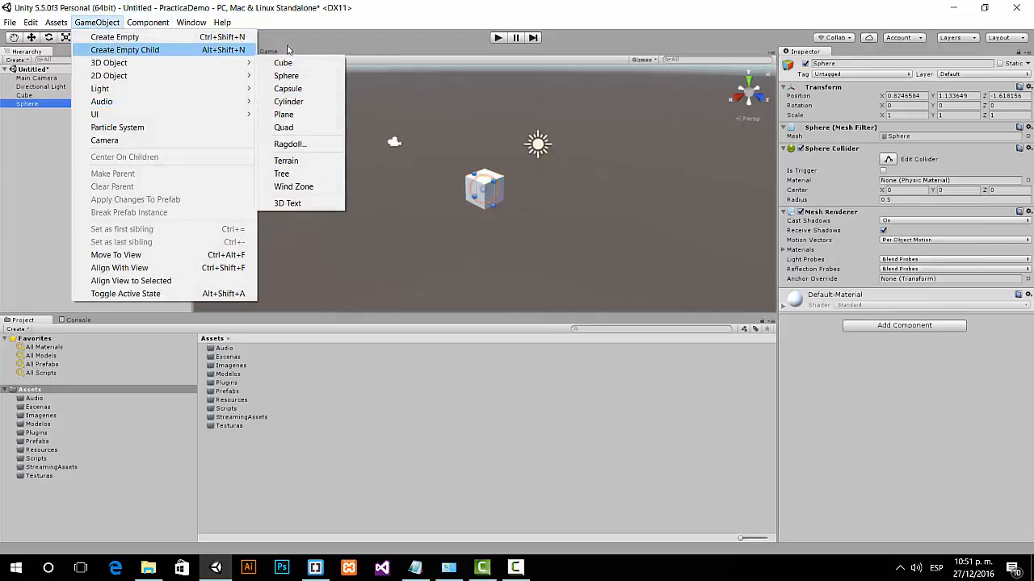
pyautogui.click(287, 88)
pyautogui.click(98, 23)
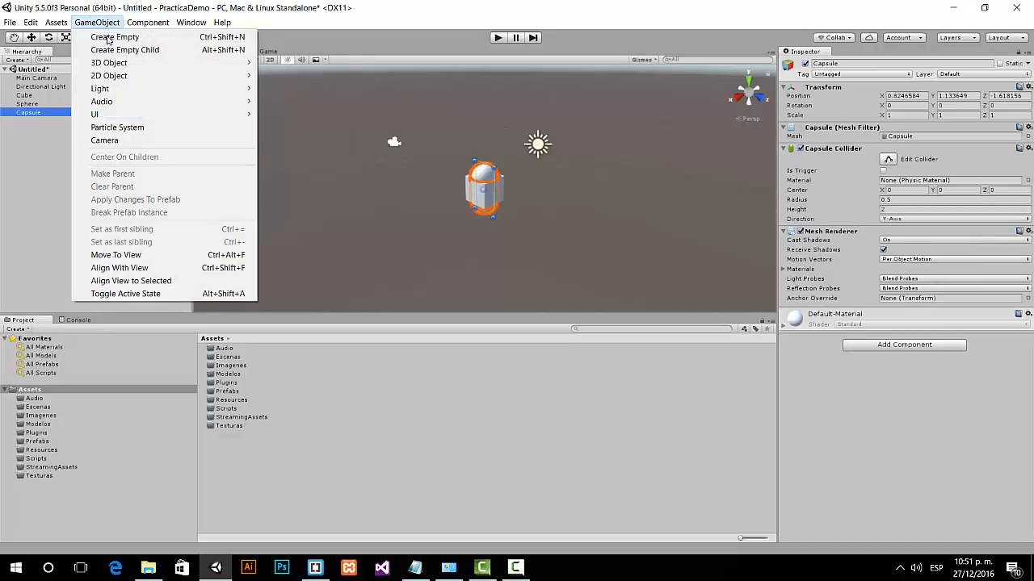
pyautogui.moveTo(162, 62)
pyautogui.click(299, 101)
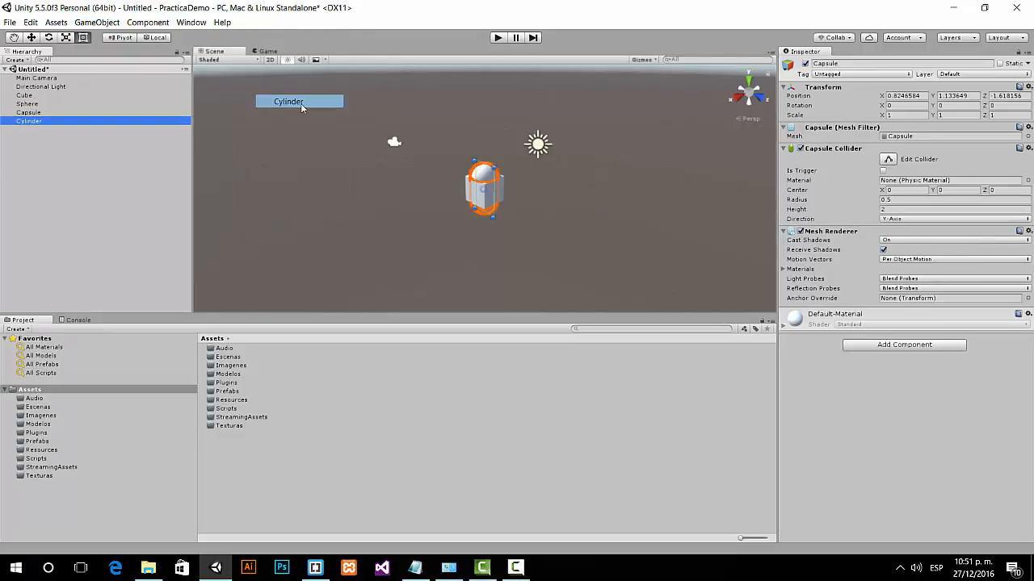
# Add a Plane and a Quad as 3D objects to the scene
pyautogui.click(109, 24)
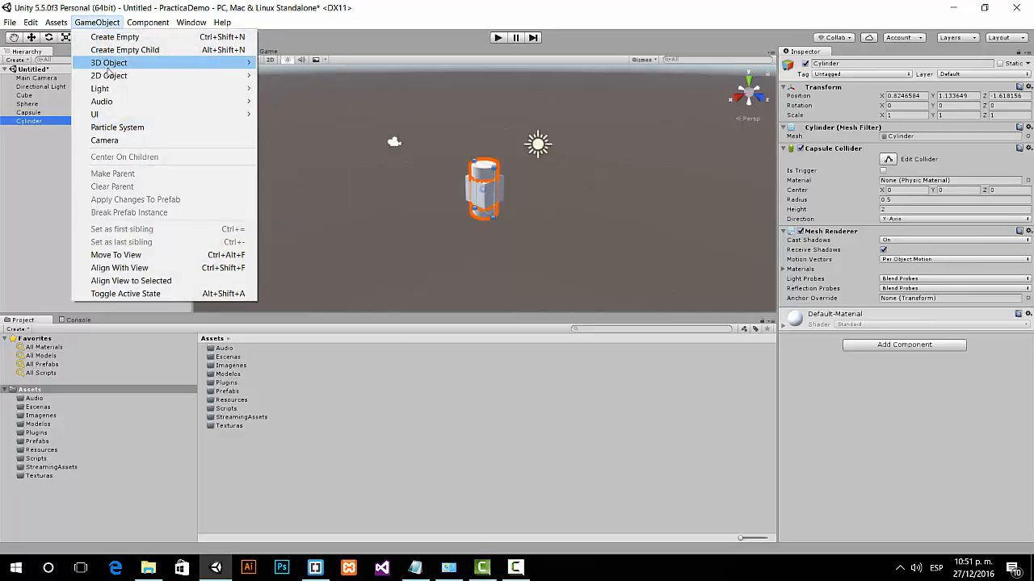
pyautogui.moveTo(109, 68)
pyautogui.click(284, 114)
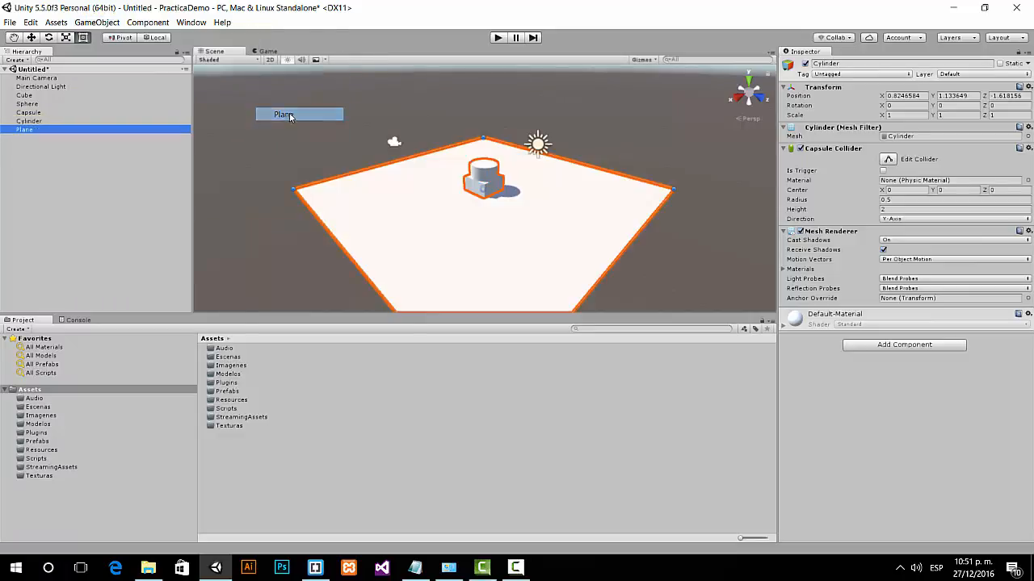
pyautogui.click(85, 24)
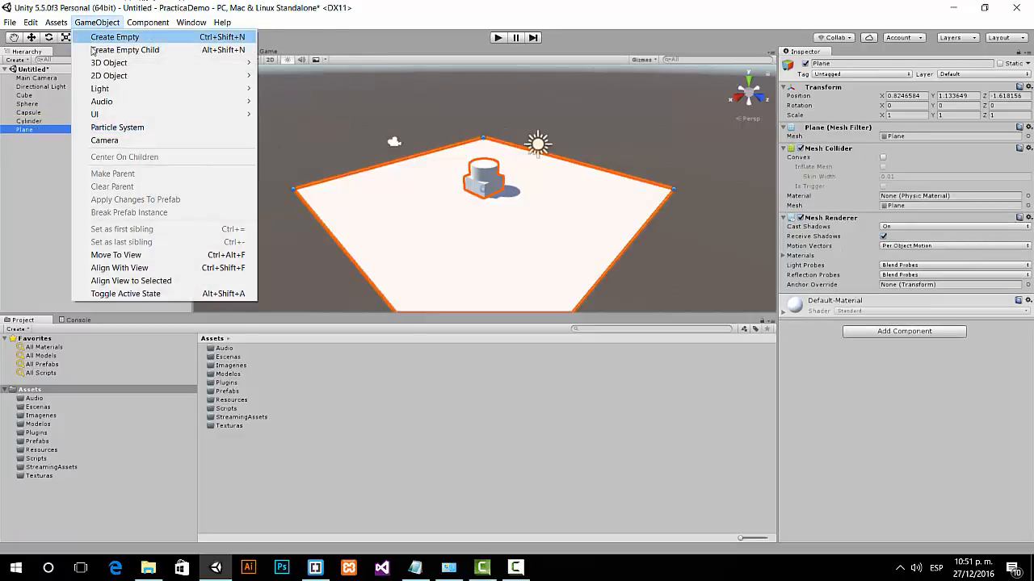
pyautogui.moveTo(143, 64)
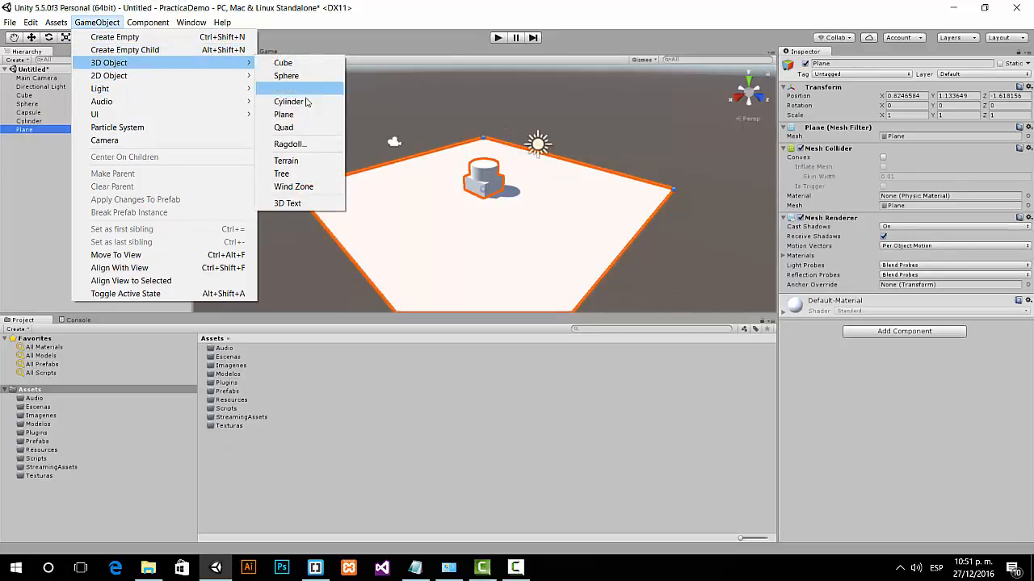
pyautogui.click(299, 128)
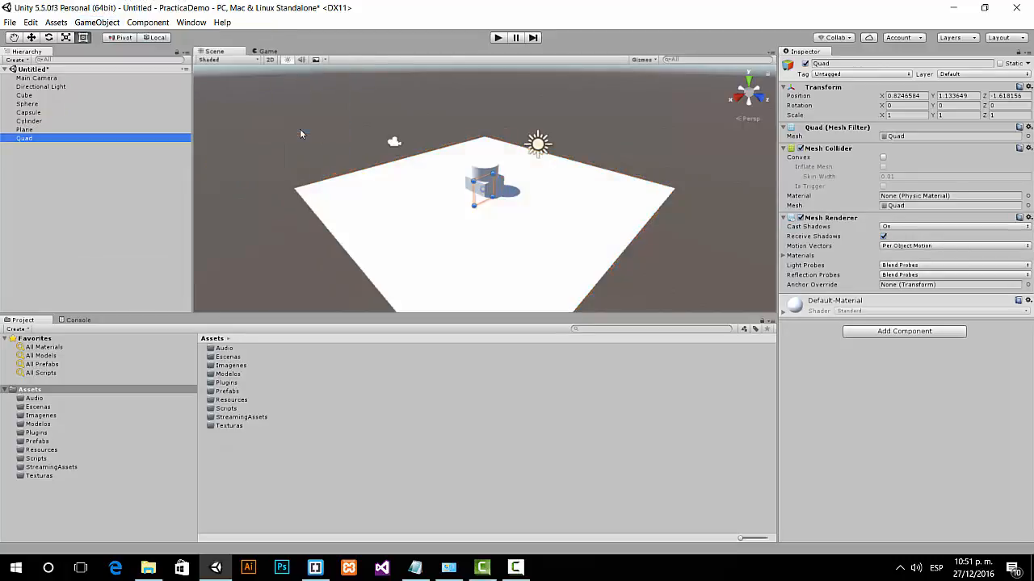
# Add a Terrain 3D object to the scene
pyautogui.click(113, 29)
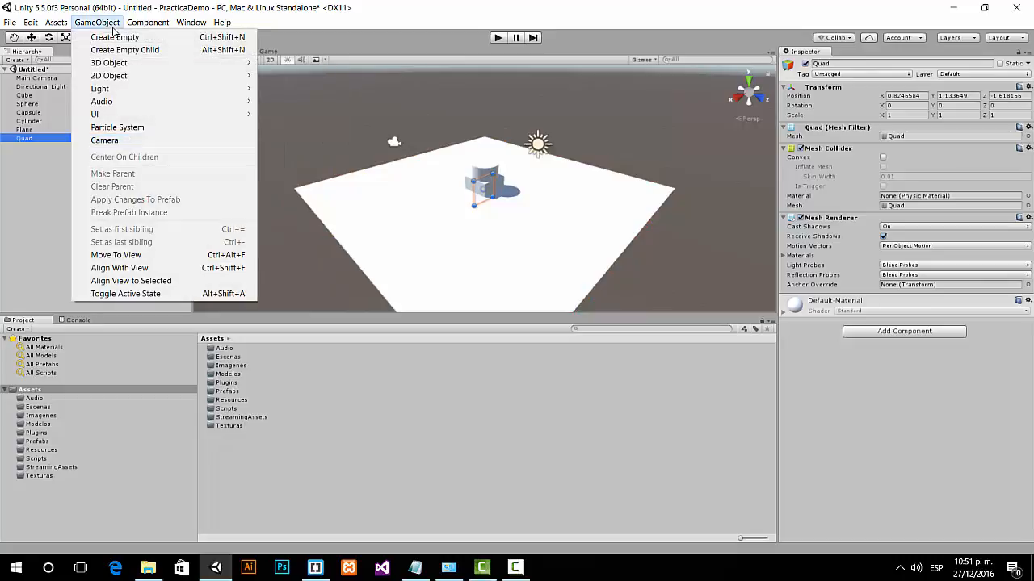
pyautogui.press('Right')
pyautogui.moveTo(81, 20)
pyautogui.moveTo(207, 64)
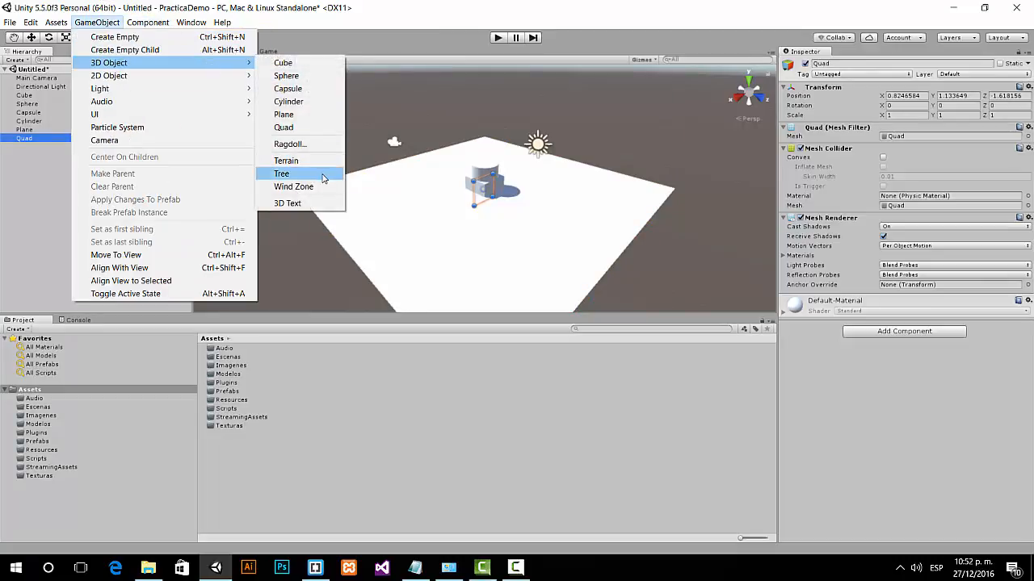
pyautogui.click(295, 165)
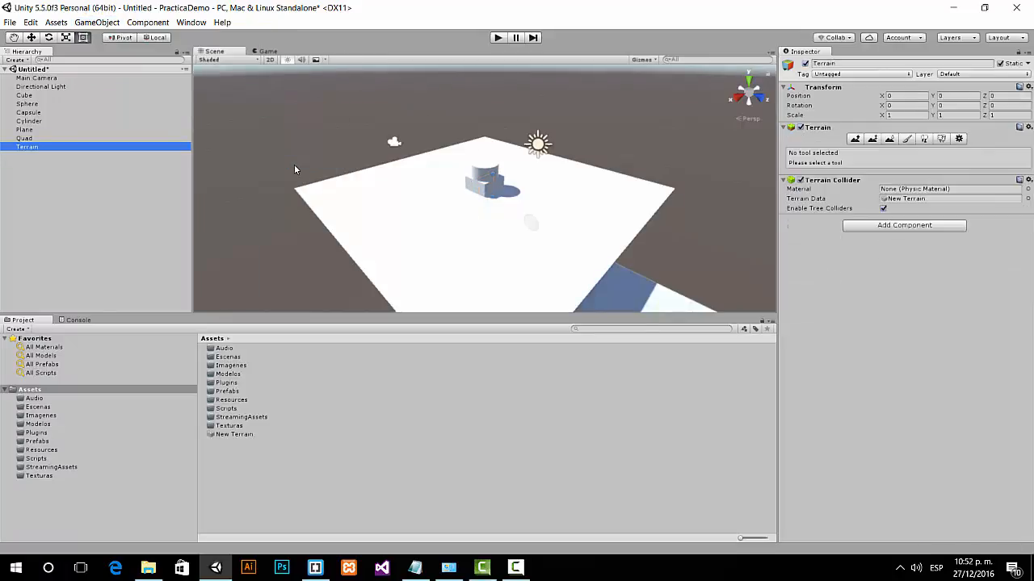
pyautogui.click(94, 23)
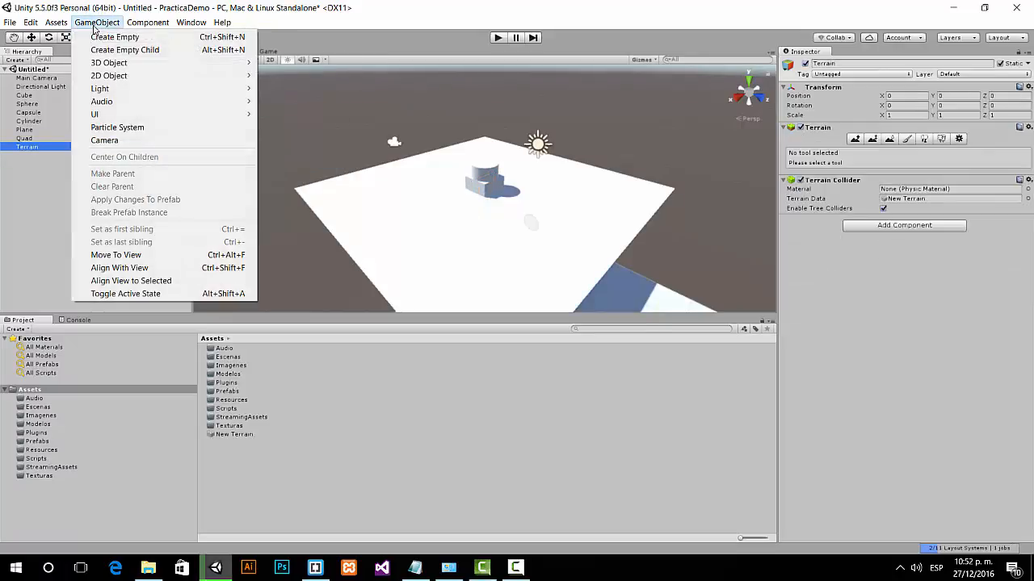
pyautogui.moveTo(180, 69)
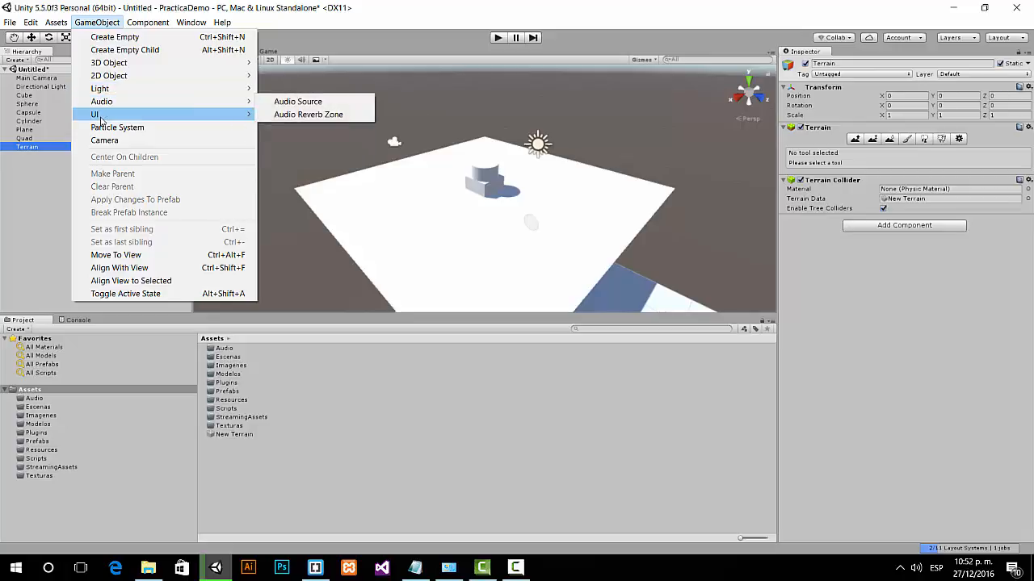
# Examine the component settings of the Directional Light, Sphere and Main Camera, selecting the scene objects one after another
pyautogui.moveTo(101, 118)
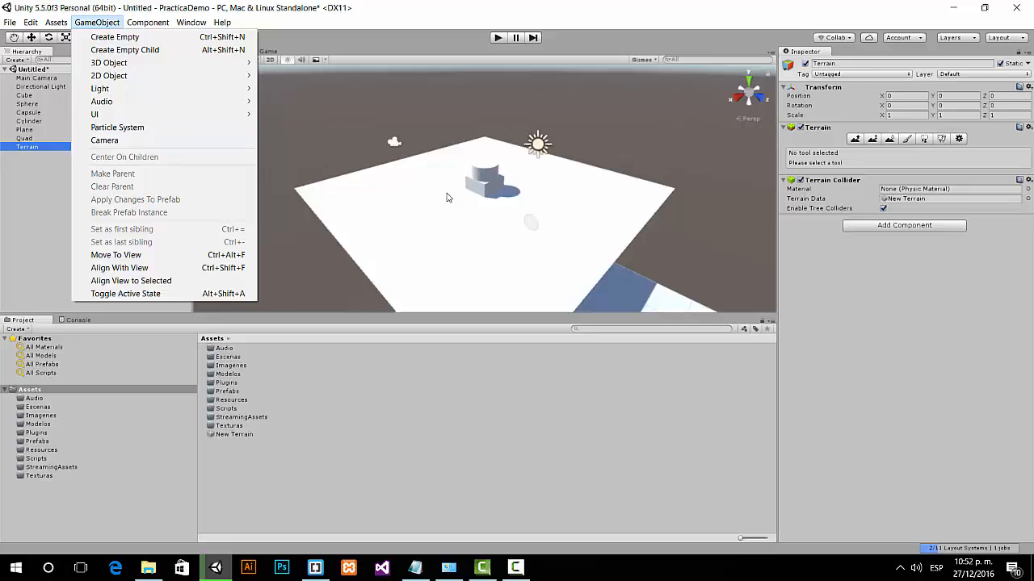
pyautogui.click(483, 168)
pyautogui.click(483, 168)
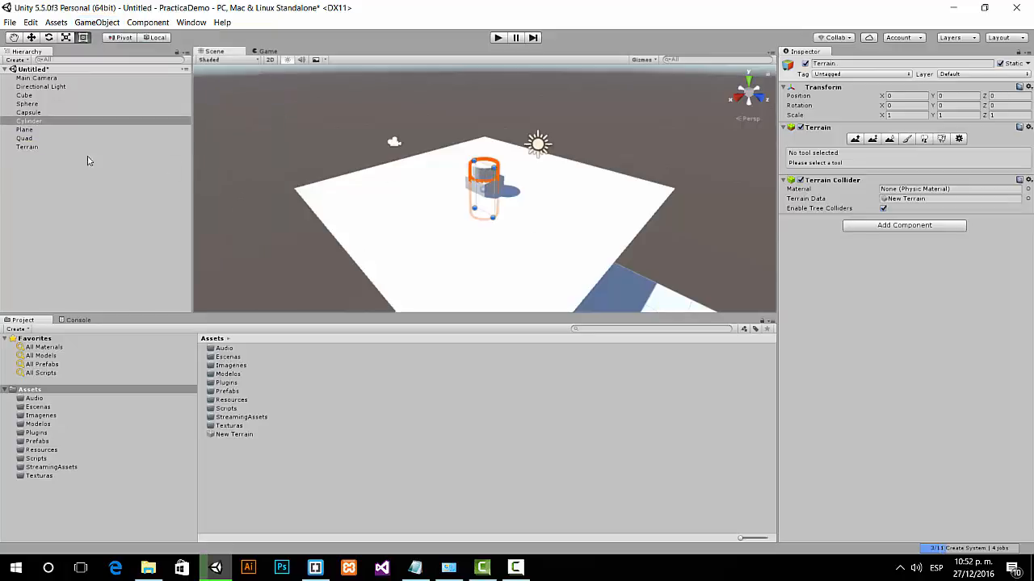
pyautogui.click(39, 88)
pyautogui.click(24, 96)
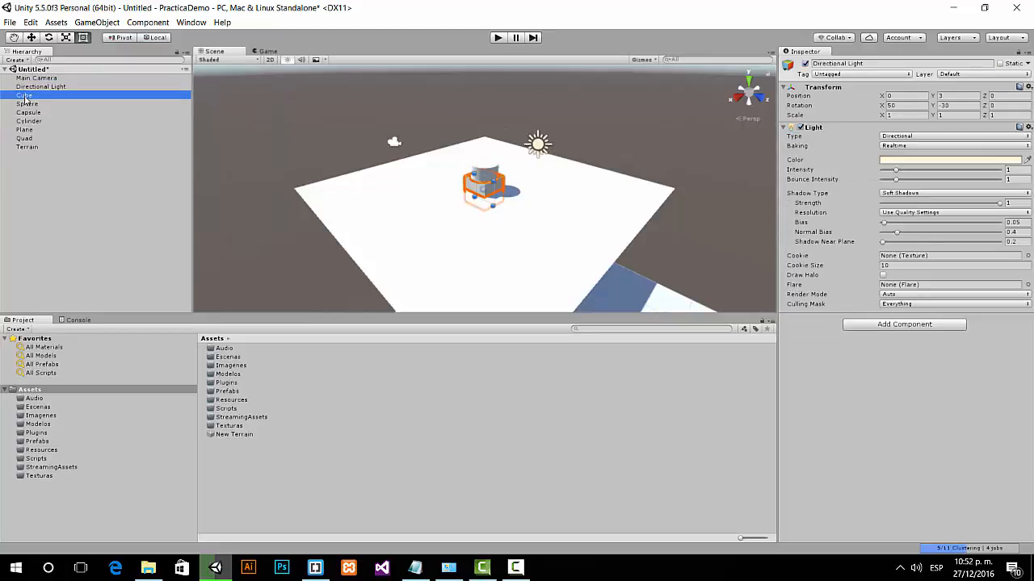
pyautogui.click(25, 105)
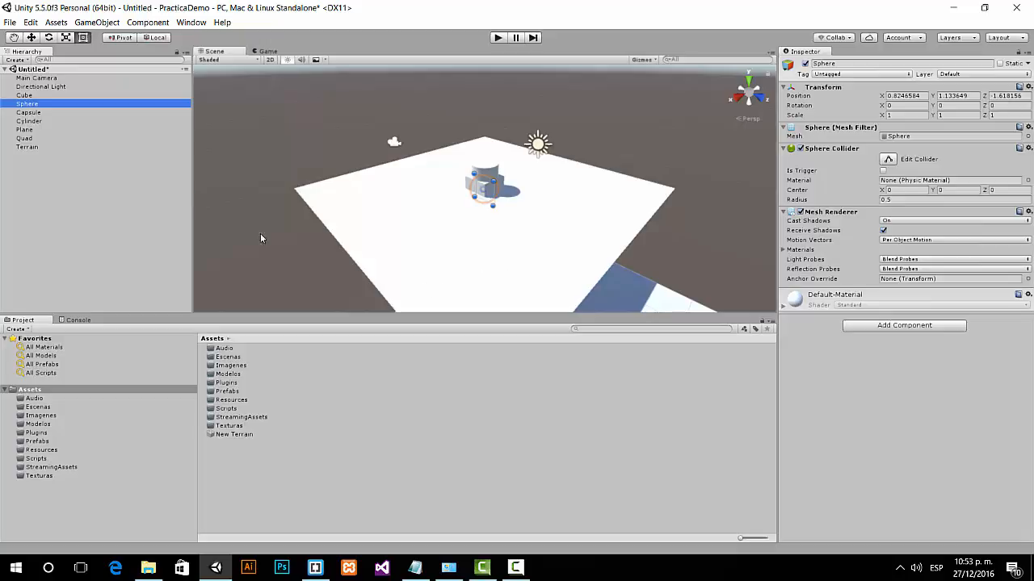
pyautogui.click(34, 79)
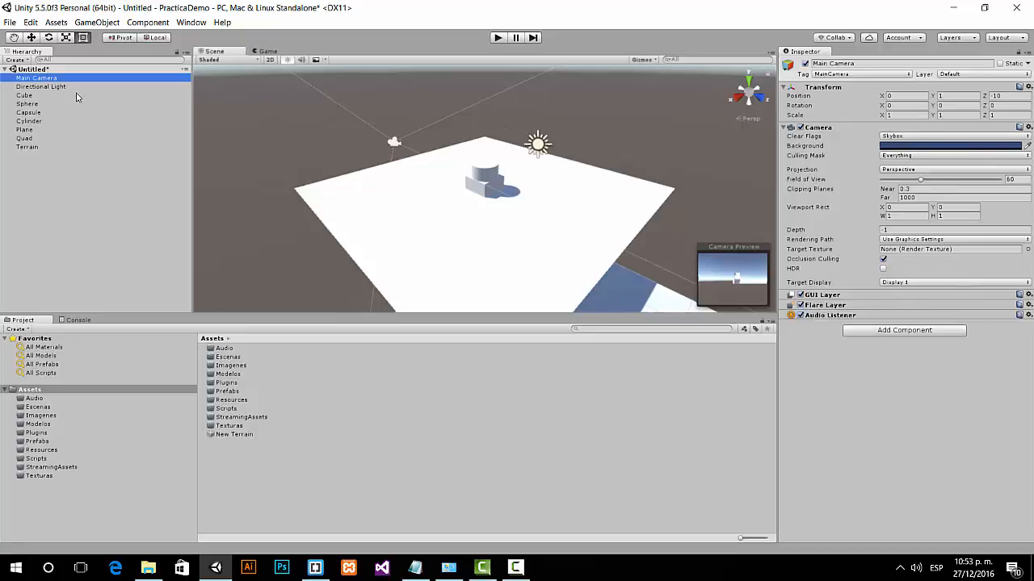
pyautogui.click(49, 87)
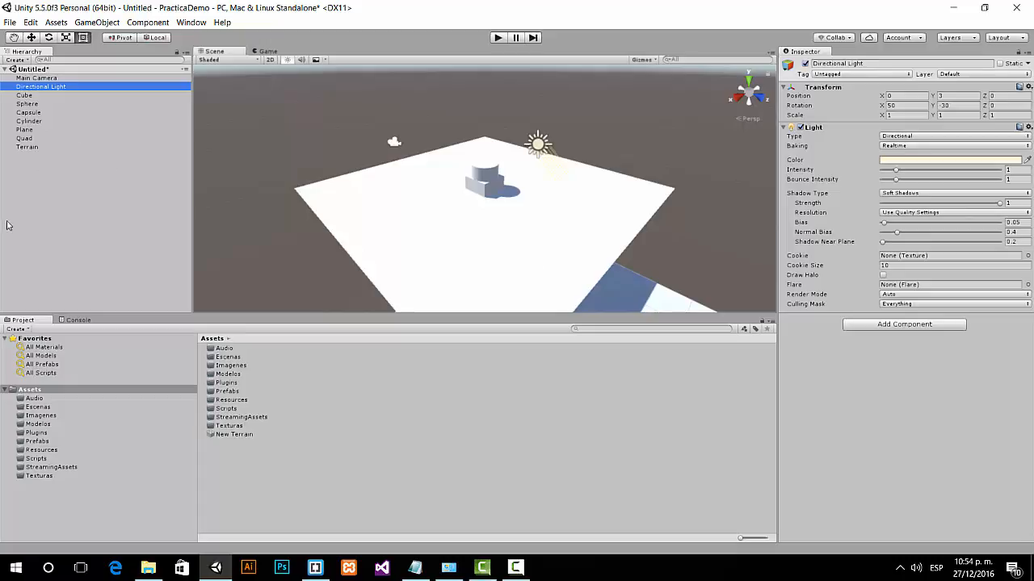
# Examine the Cube's components and look through the settings of its Default-Material
pyautogui.click(24, 96)
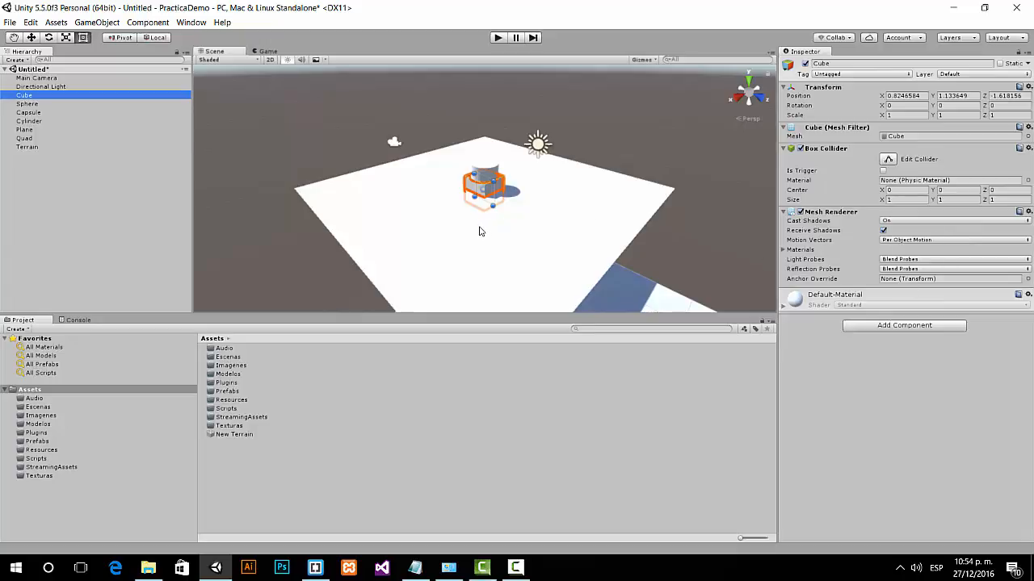
pyautogui.scroll(5, 480, 230)
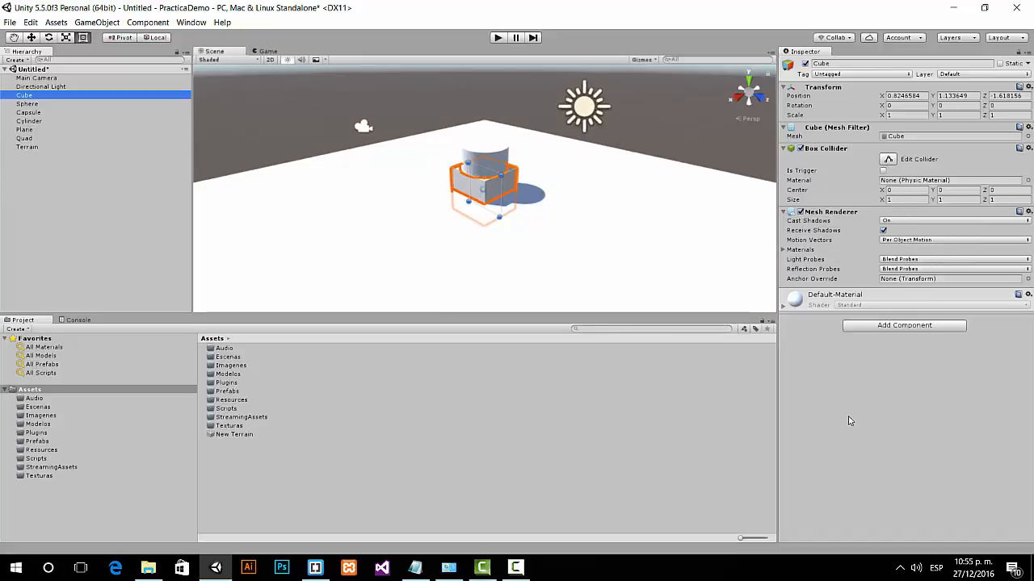
pyautogui.click(782, 309)
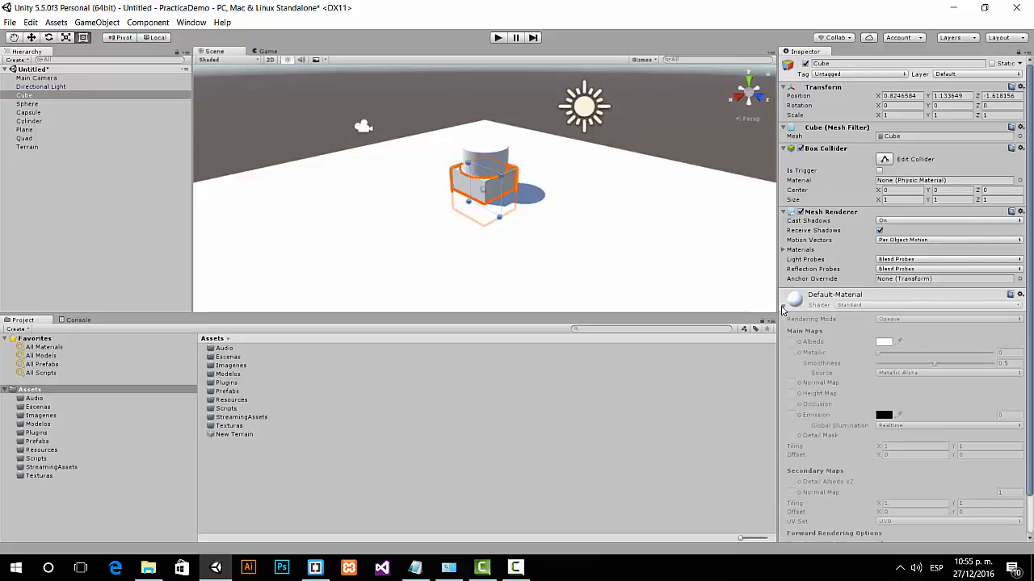
pyautogui.click(782, 309)
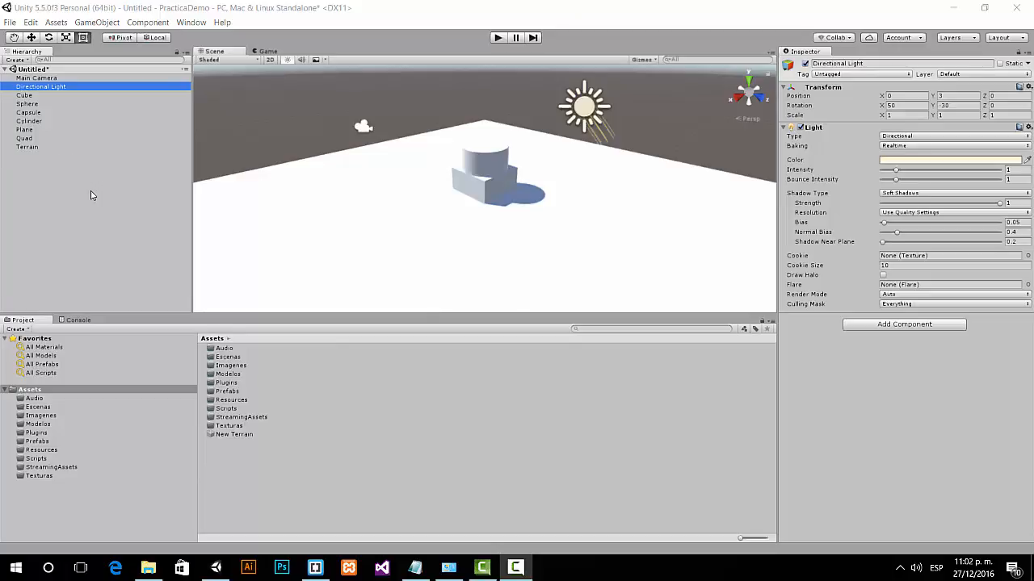
# Select the Cube and examine it in the scene from nearer and farther distances
pyautogui.click(24, 97)
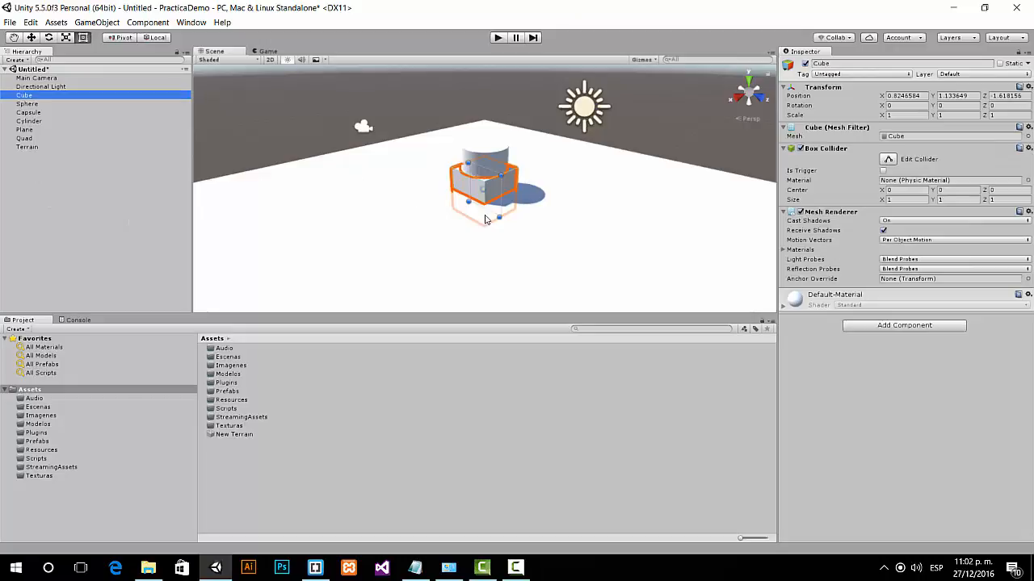
pyautogui.scroll(2, 500, 220)
pyautogui.scroll(-2, 501, 220)
pyautogui.scroll(3, 501, 218)
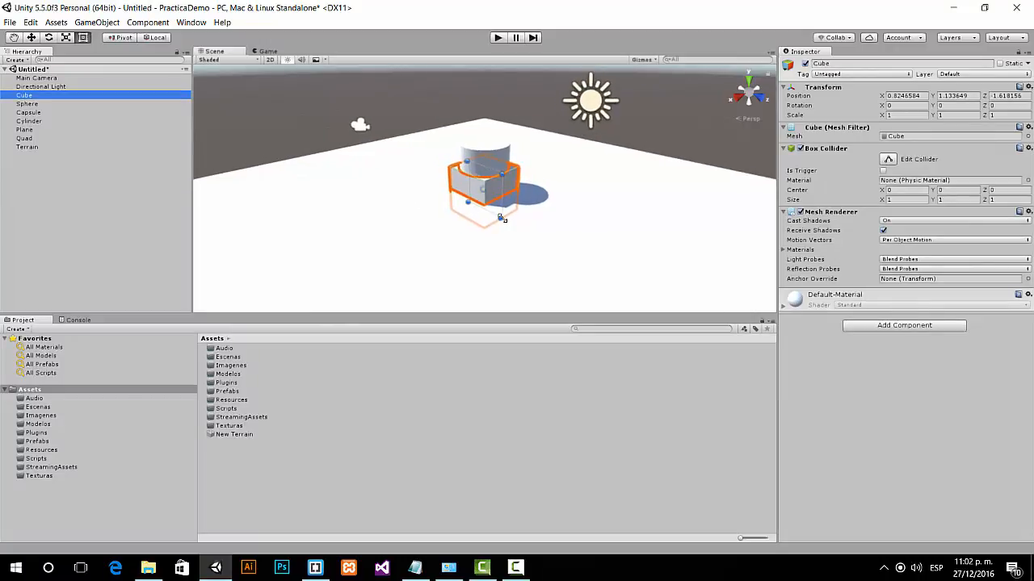
pyautogui.scroll(-3, 504, 218)
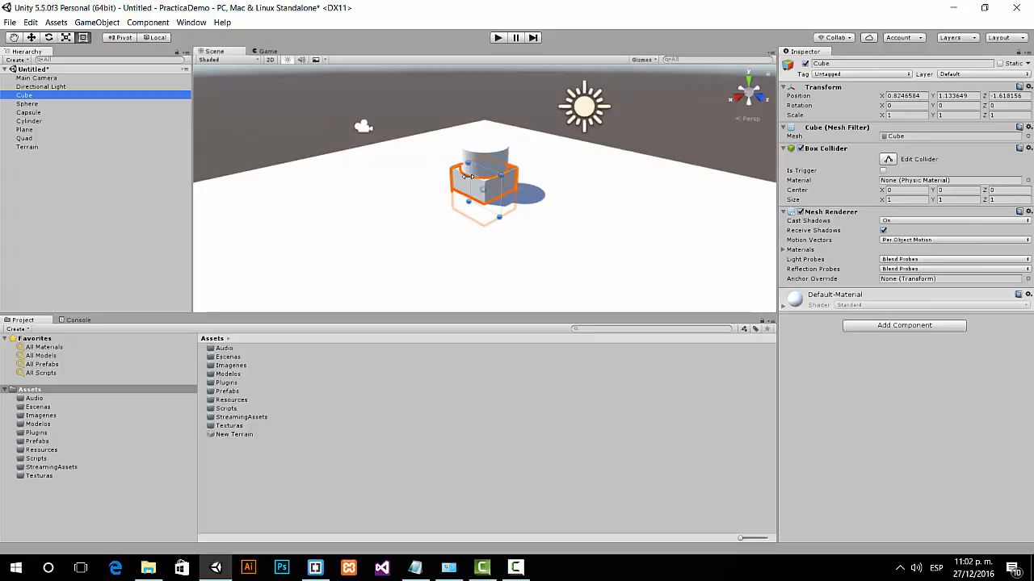
pyautogui.scroll(3, 466, 176)
pyautogui.scroll(-3, 467, 177)
pyautogui.scroll(2, 469, 181)
pyautogui.scroll(-2, 470, 138)
pyautogui.scroll(4, 470, 137)
pyautogui.scroll(-5, 470, 137)
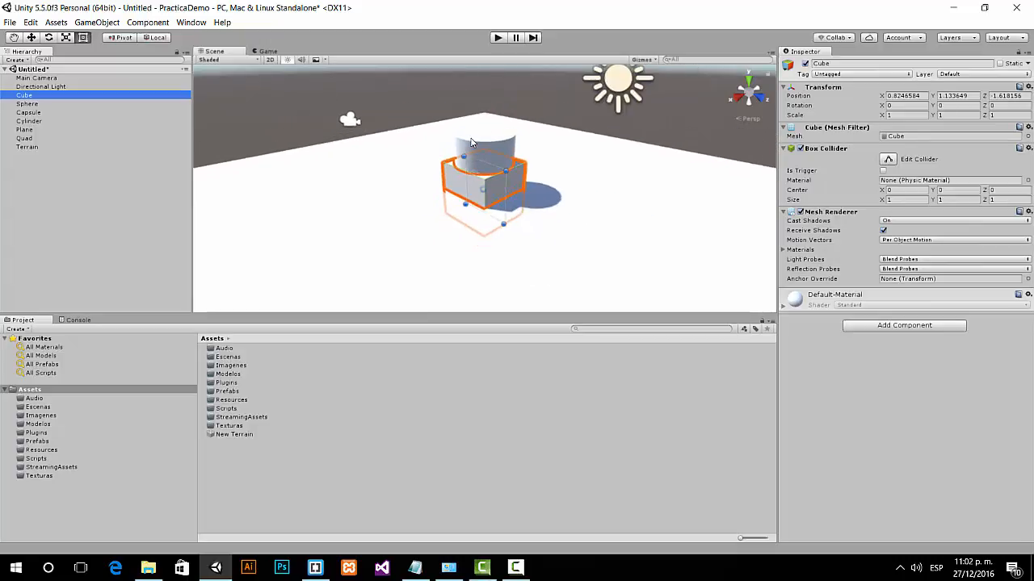
pyautogui.scroll(-3, 472, 142)
pyautogui.scroll(6, 472, 142)
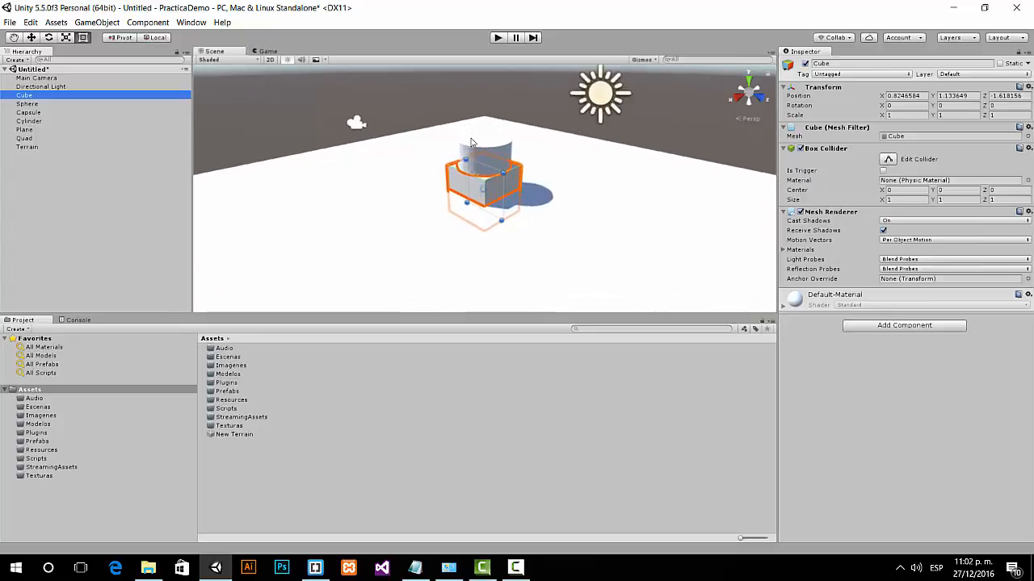
pyautogui.scroll(1, 473, 142)
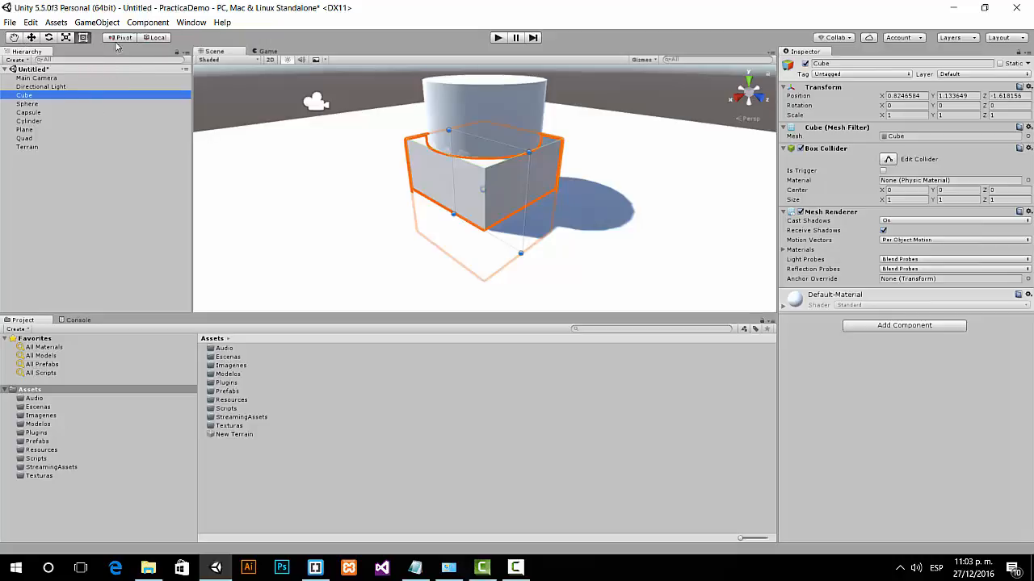
# Move the Cube away from the cylinder and upward, to about X -1.42, Y 1.72, Z -0.34
pyautogui.click(32, 38)
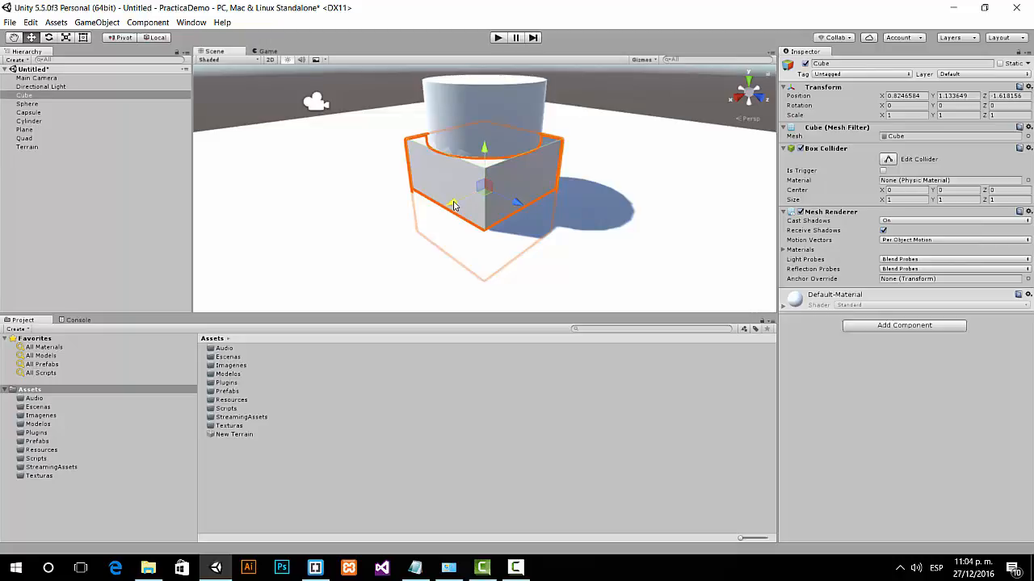
pyautogui.moveTo(454, 206); pyautogui.dragTo(610, 200)
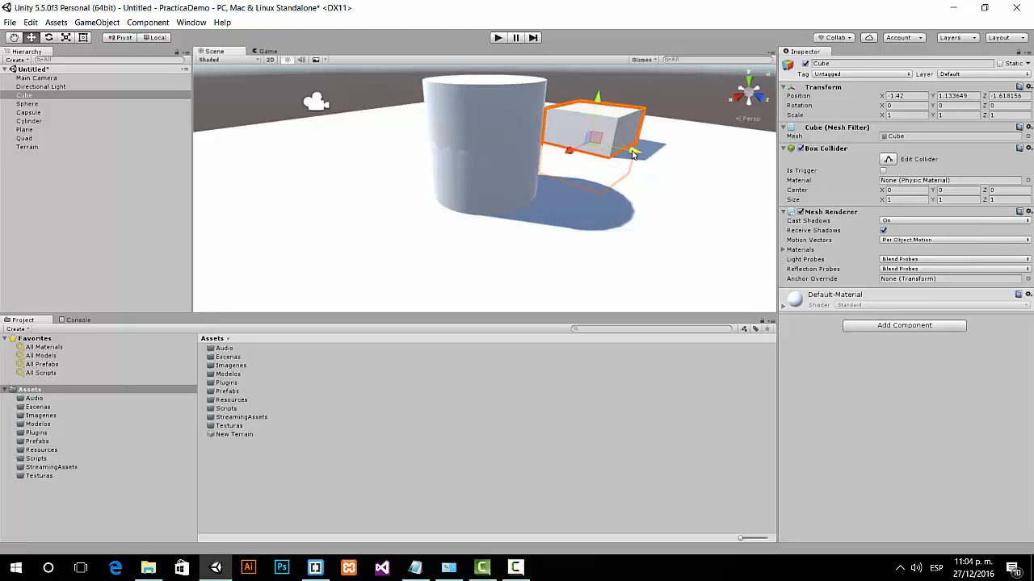
pyautogui.moveTo(634, 154); pyautogui.dragTo(701, 177)
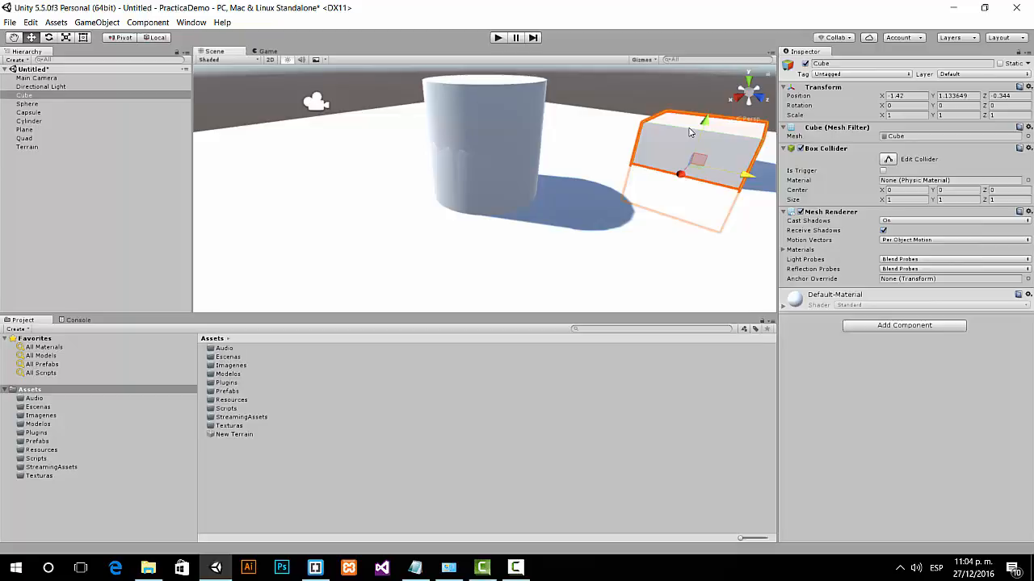
pyautogui.scroll(-5, 665, 175)
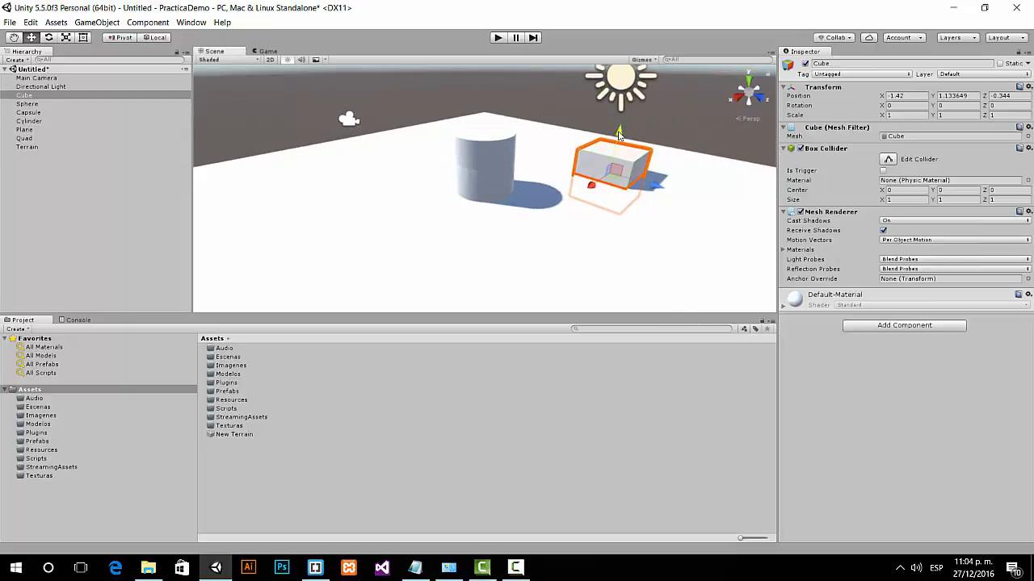
pyautogui.moveTo(619, 136); pyautogui.dragTo(632, 113)
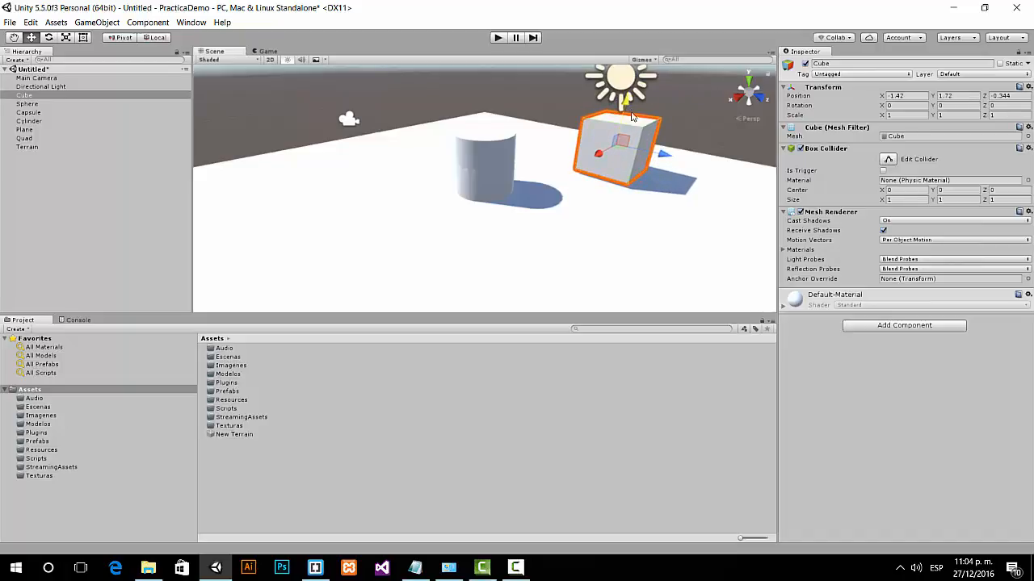
# Rotate the Cube slightly around all three axes, to about X 3.9, Y -2.3, Z 6.5 degrees
pyautogui.click(49, 38)
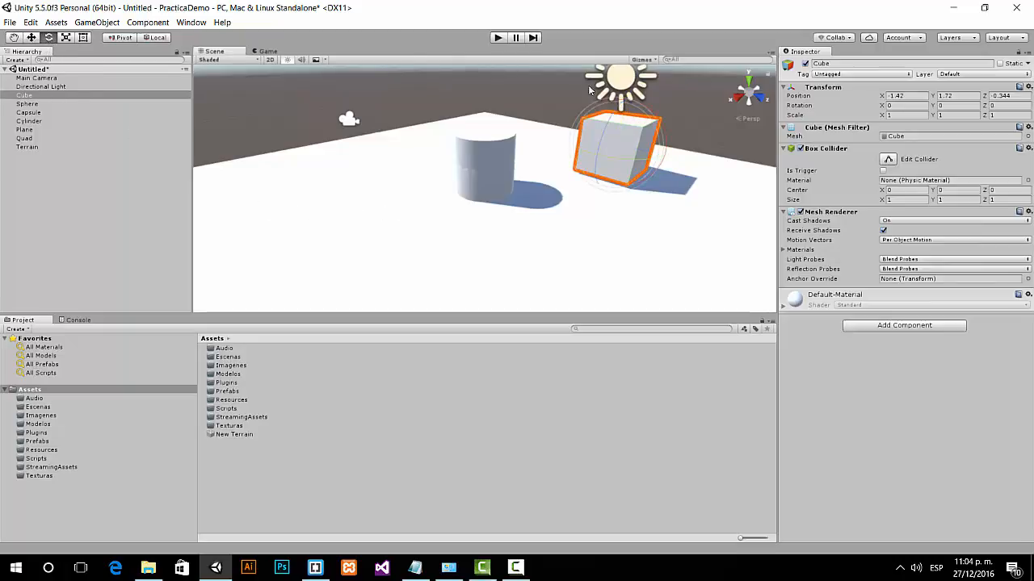
pyautogui.moveTo(726, 153); pyautogui.dragTo(521, 231, button='middle')
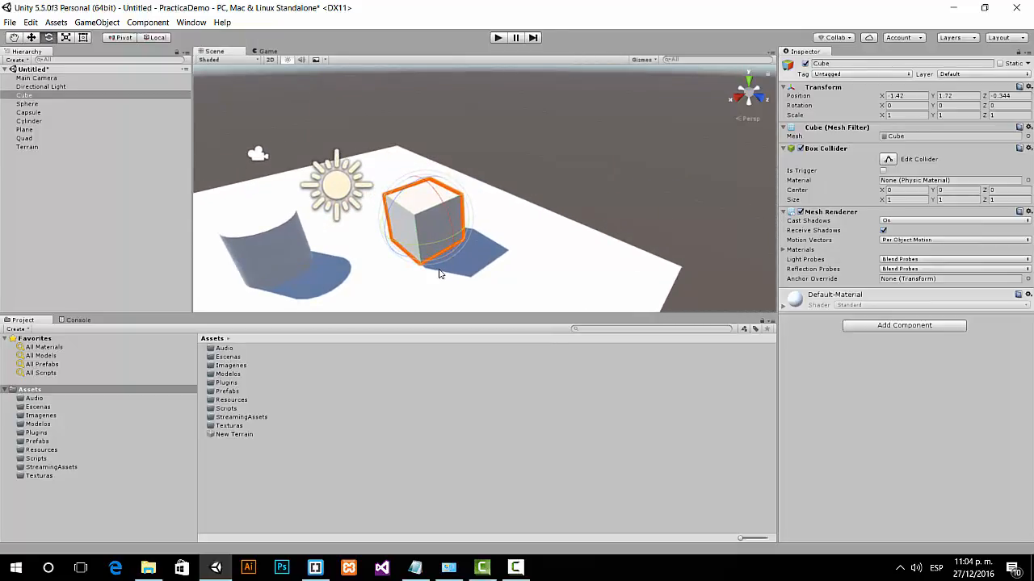
pyautogui.scroll(4, 439, 273)
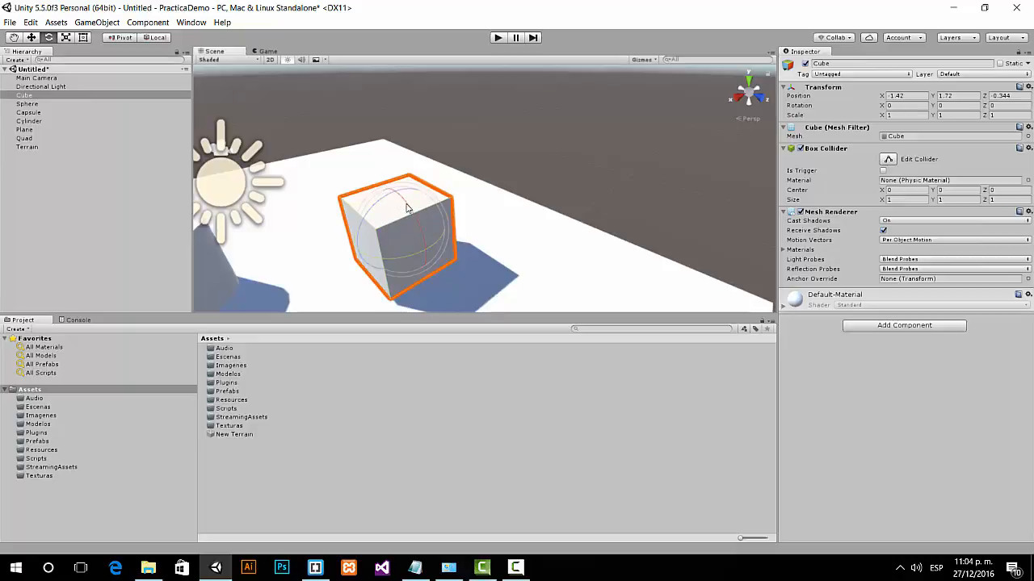
pyautogui.moveTo(406, 205)
pyautogui.mouseDown()
pyautogui.moveTo(442, 266)
pyautogui.moveTo(387, 211)
pyautogui.moveTo(441, 278)
pyautogui.moveTo(396, 230)
pyautogui.moveTo(438, 265)
pyautogui.moveTo(406, 214)
pyautogui.mouseUp()
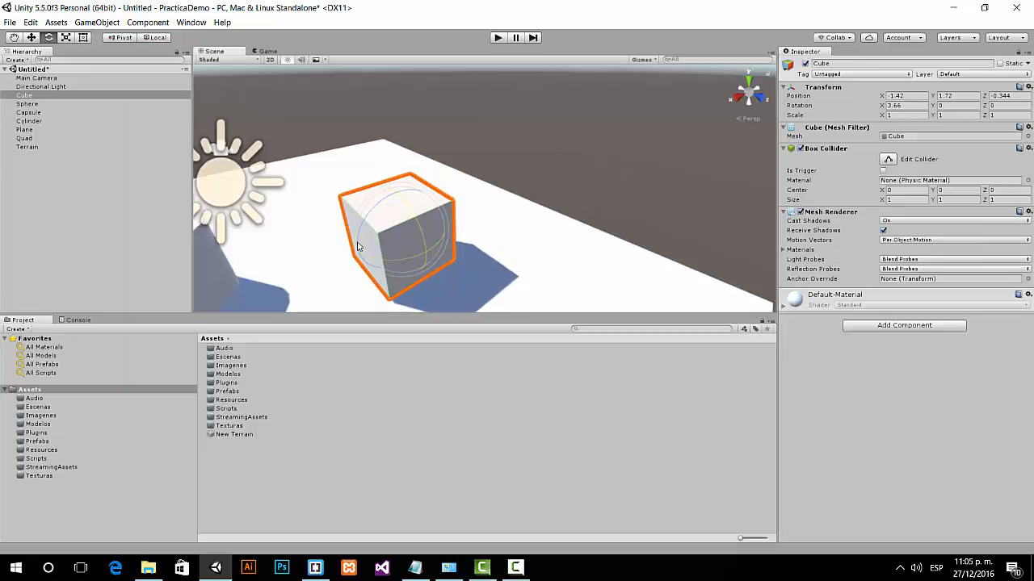
pyautogui.moveTo(360, 235)
pyautogui.mouseDown()
pyautogui.moveTo(398, 199)
pyautogui.moveTo(342, 253)
pyautogui.moveTo(371, 229)
pyautogui.mouseUp()
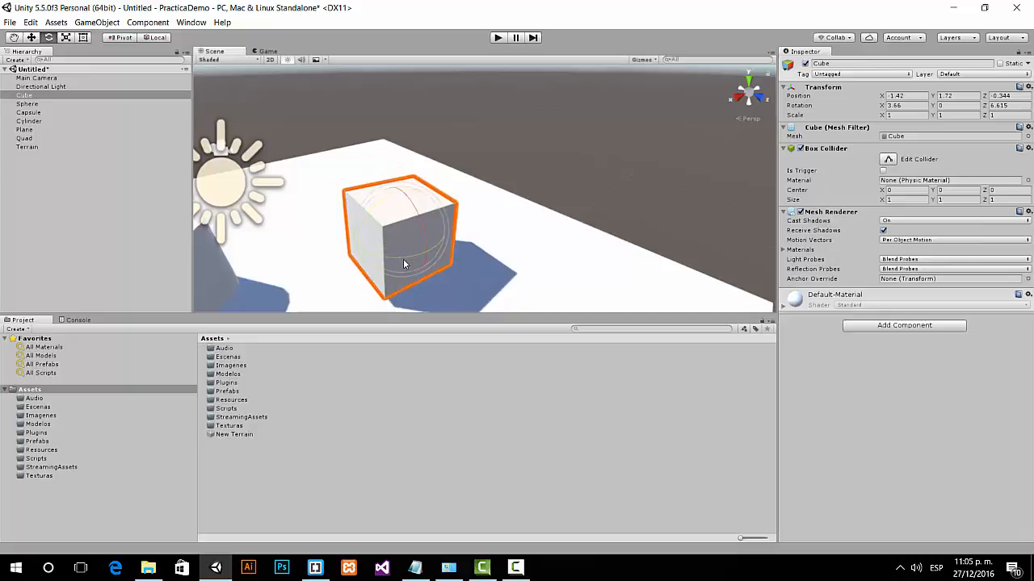
pyautogui.moveTo(400, 256)
pyautogui.mouseDown()
pyautogui.moveTo(475, 242)
pyautogui.moveTo(342, 293)
pyautogui.moveTo(429, 261)
pyautogui.moveTo(365, 268)
pyautogui.moveTo(396, 251)
pyautogui.moveTo(479, 235)
pyautogui.moveTo(380, 255)
pyautogui.moveTo(507, 224)
pyautogui.moveTo(351, 272)
pyautogui.moveTo(432, 258)
pyautogui.moveTo(404, 271)
pyautogui.mouseUp()
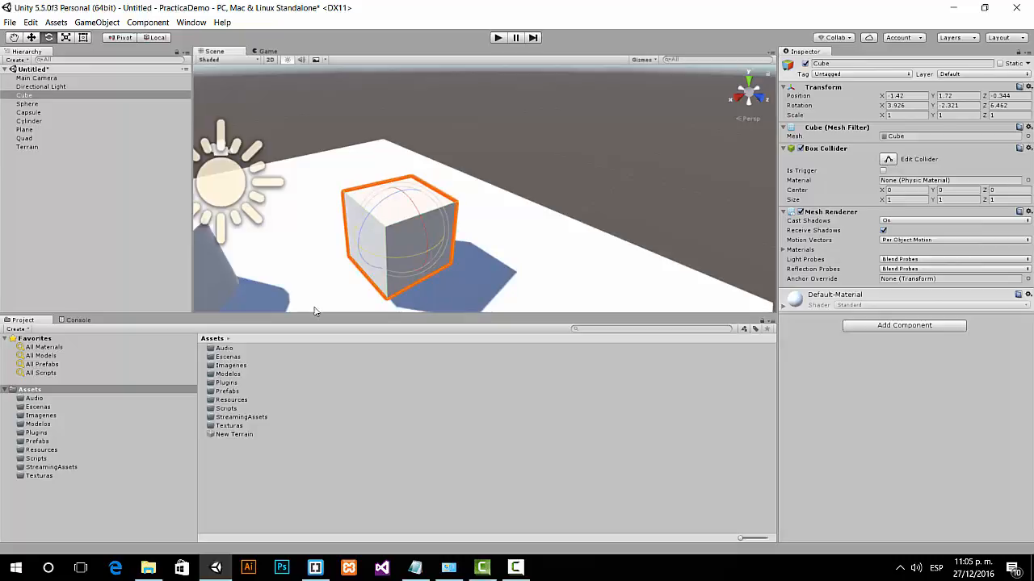
# Scale the Cube down uniformly to about 0.42 on all axes
pyautogui.click(68, 40)
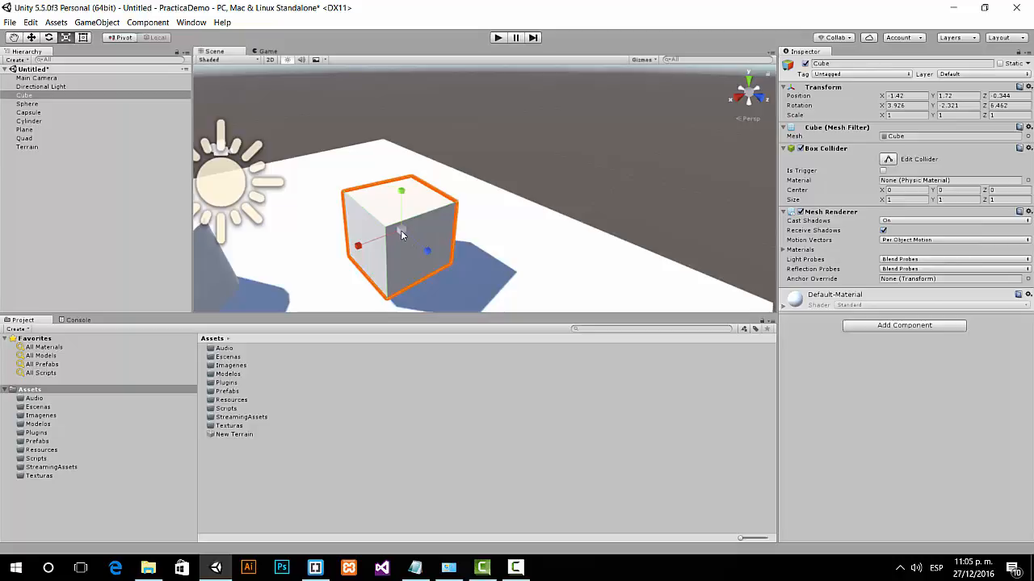
pyautogui.moveTo(400, 230); pyautogui.dragTo(401, 230)
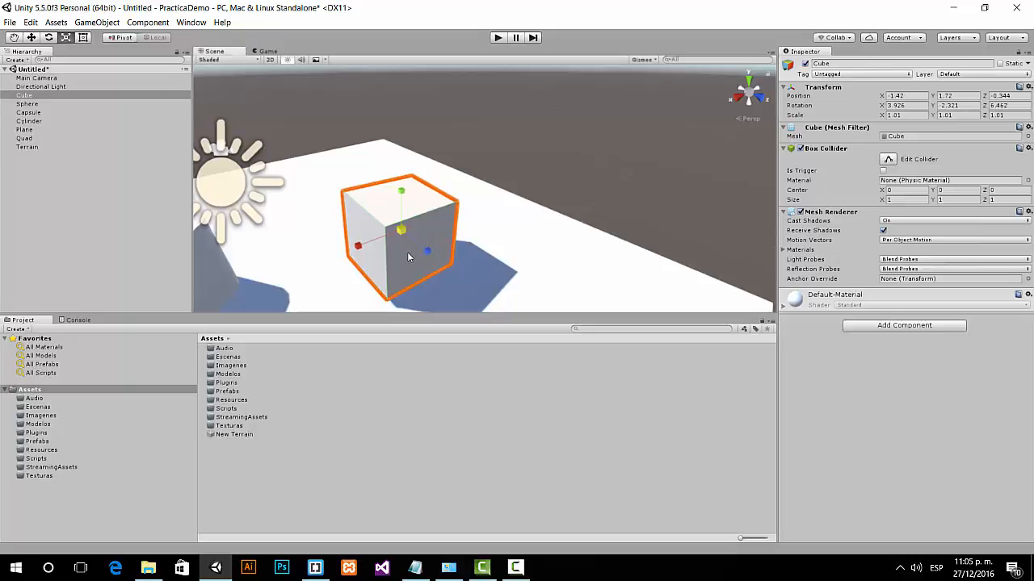
pyautogui.scroll(1, 407, 256)
pyautogui.moveTo(397, 239); pyautogui.dragTo(387, 280)
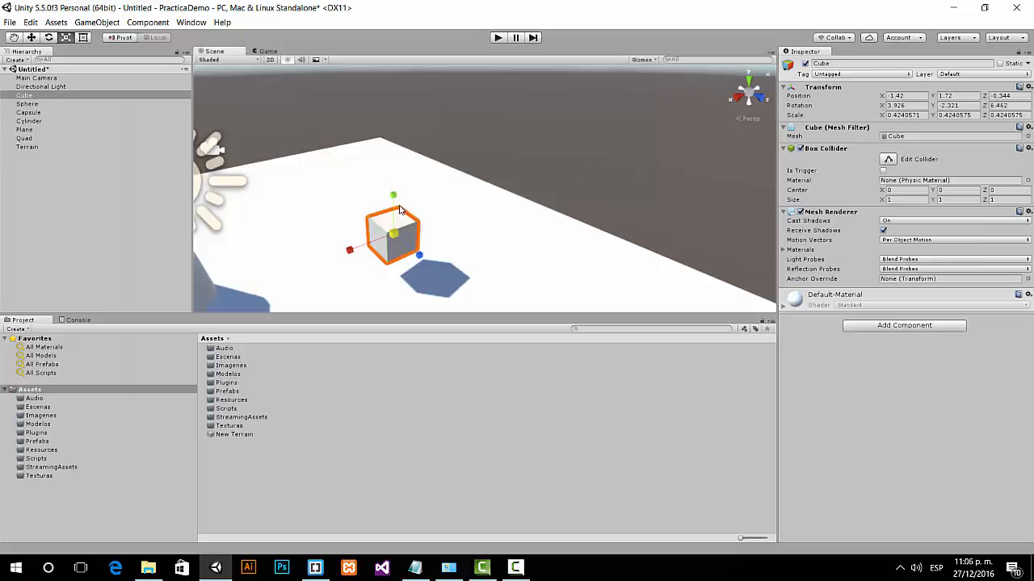
# Stretch the Cube along each axis separately, to a scale of about X 0.78, Y 0.84, Z 0.59
pyautogui.scroll(1, 394, 208)
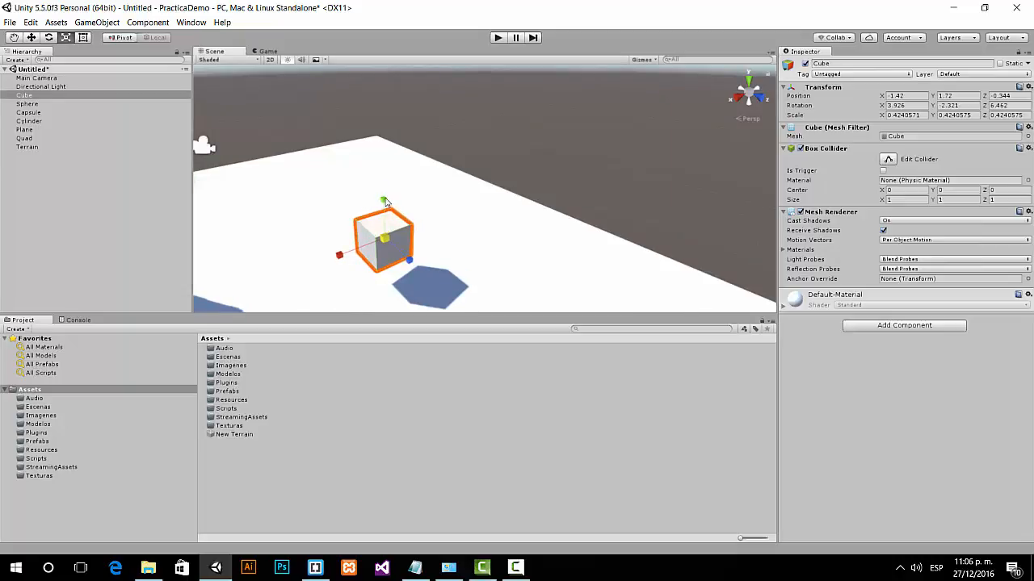
pyautogui.moveTo(385, 202); pyautogui.dragTo(383, 169)
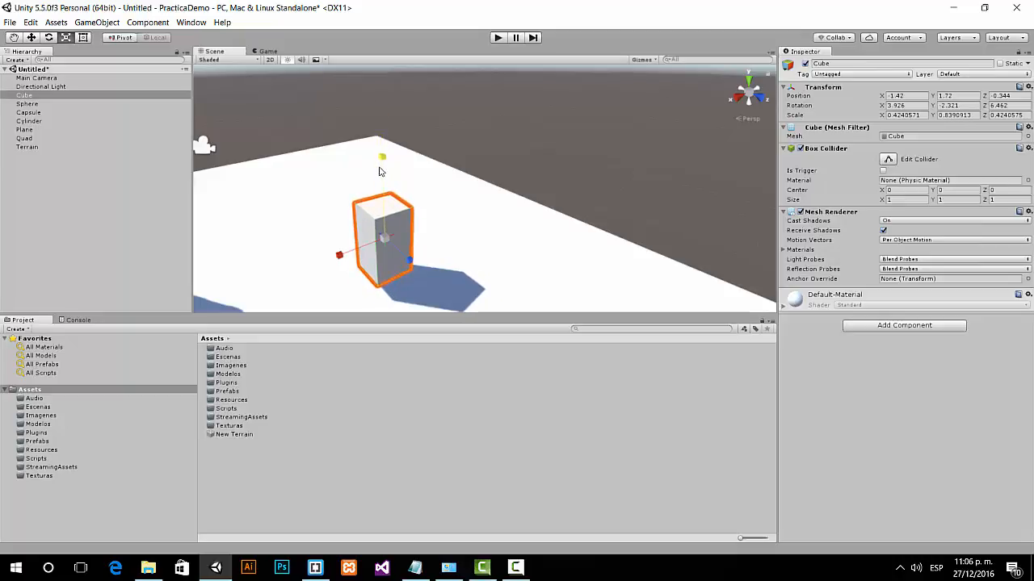
pyautogui.moveTo(340, 258); pyautogui.dragTo(316, 277)
pyautogui.moveTo(410, 259); pyautogui.dragTo(396, 287)
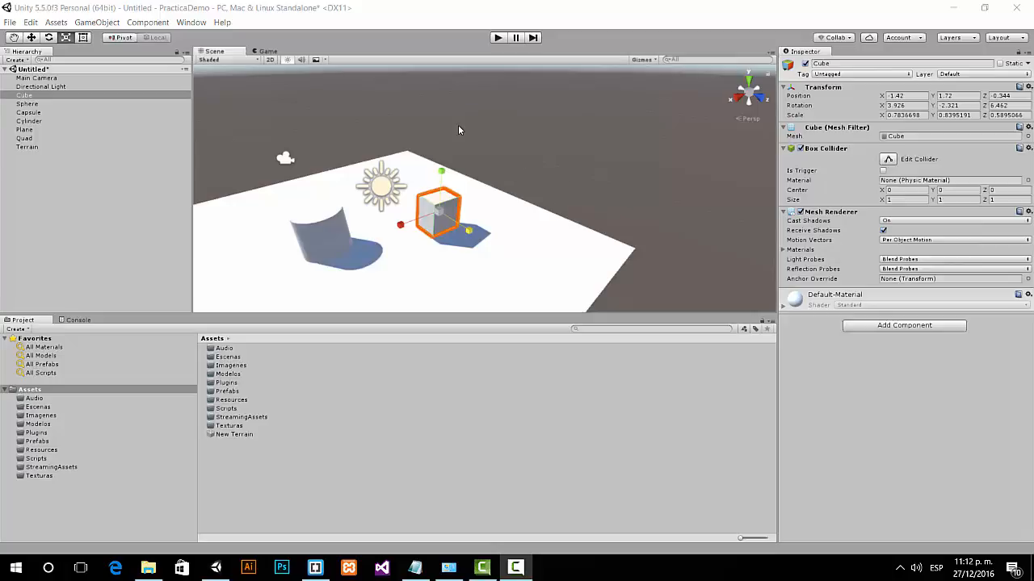
# Examine the scene around the Cube and the cylinder from several viewing positions and angles
pyautogui.click(273, 114)
pyautogui.press('q')
pyautogui.moveTo(273, 114); pyautogui.dragTo(432, 153)
pyautogui.moveTo(432, 153); pyautogui.dragTo(455, 149, button='middle')
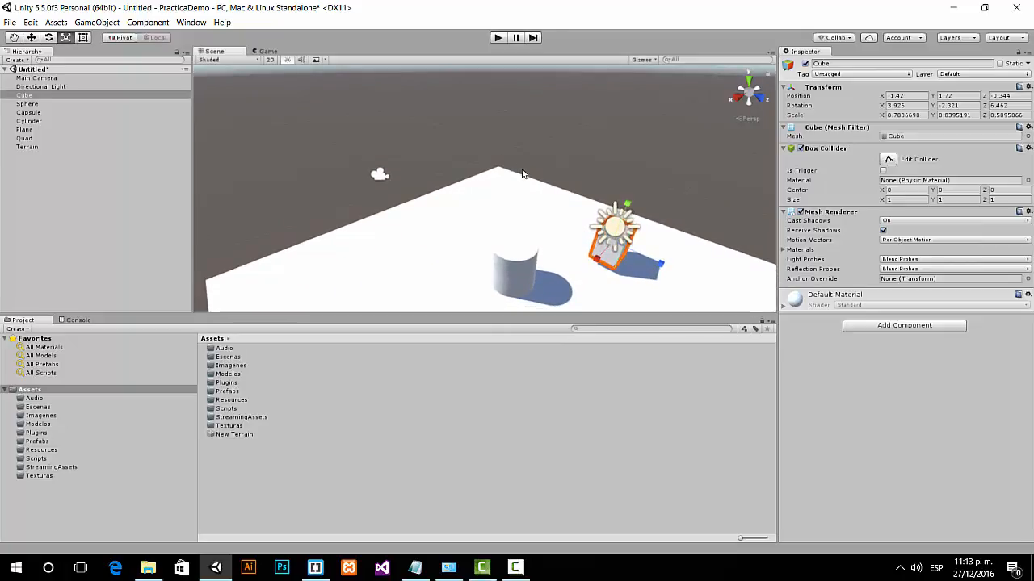
pyautogui.moveTo(523, 173); pyautogui.dragTo(712, 134, button='right')
pyautogui.moveTo(634, 188); pyautogui.dragTo(505, 253, button='right')
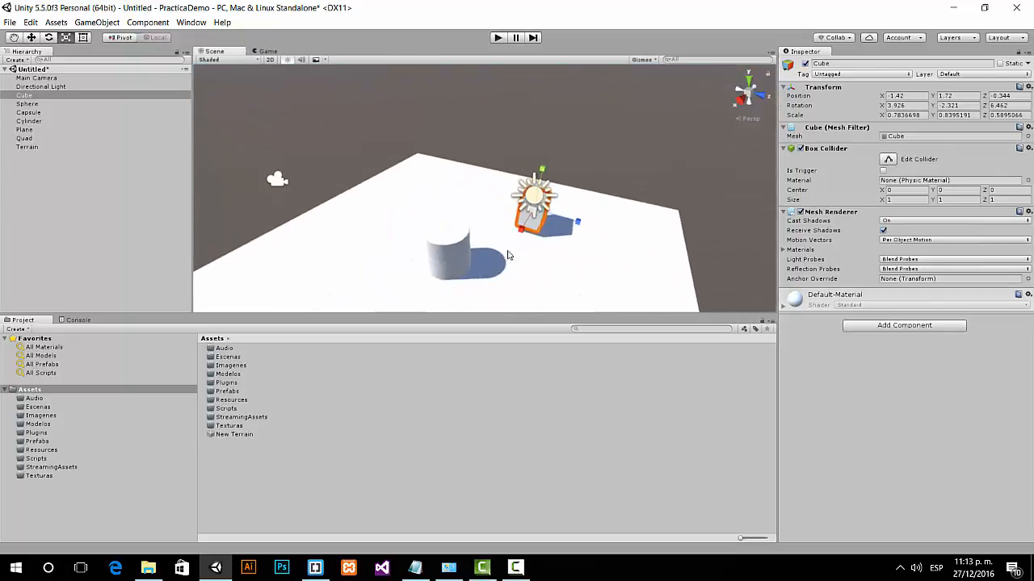
# Examine the Cube, the cylinder and the surrounding plane from close up and from farther away
pyautogui.scroll(8, 517, 265)
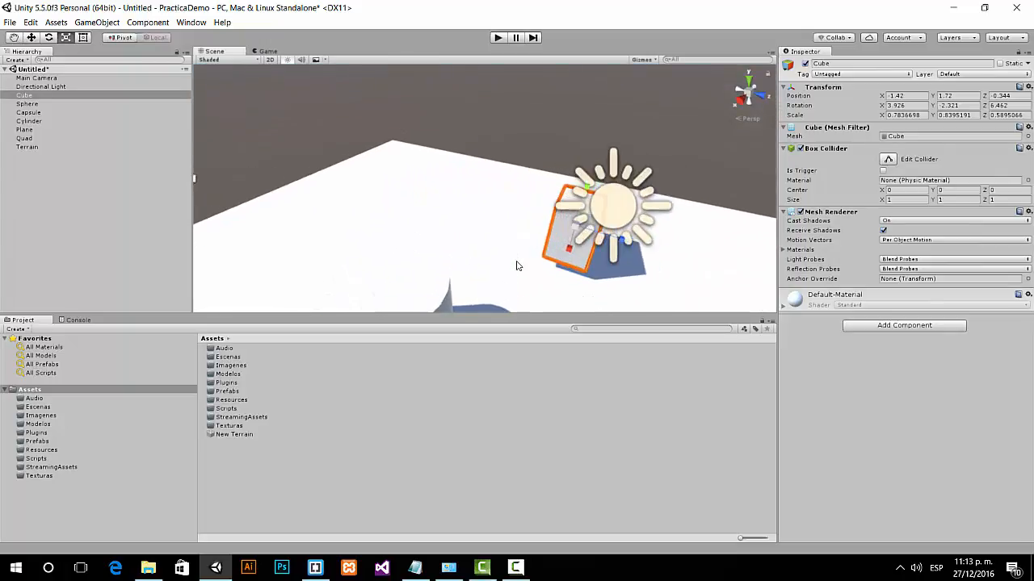
pyautogui.scroll(3, 517, 266)
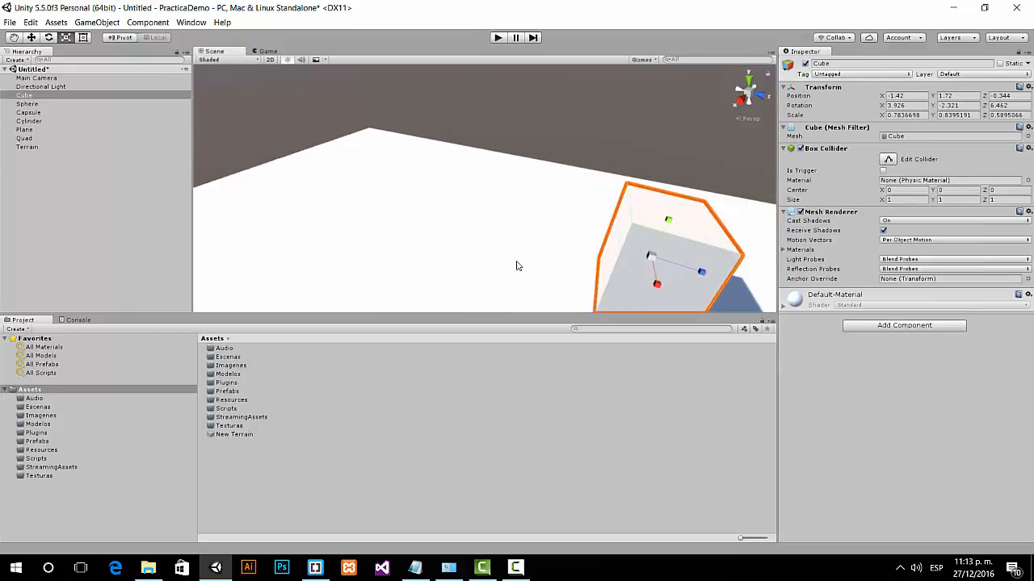
pyautogui.scroll(-10, 516, 266)
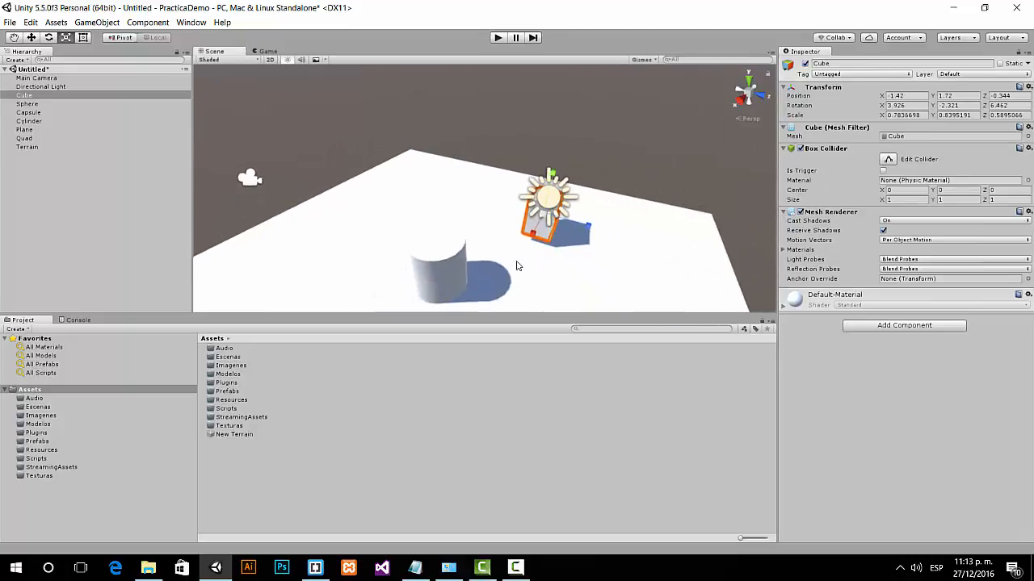
pyautogui.scroll(-2, 516, 266)
pyautogui.scroll(5, 517, 265)
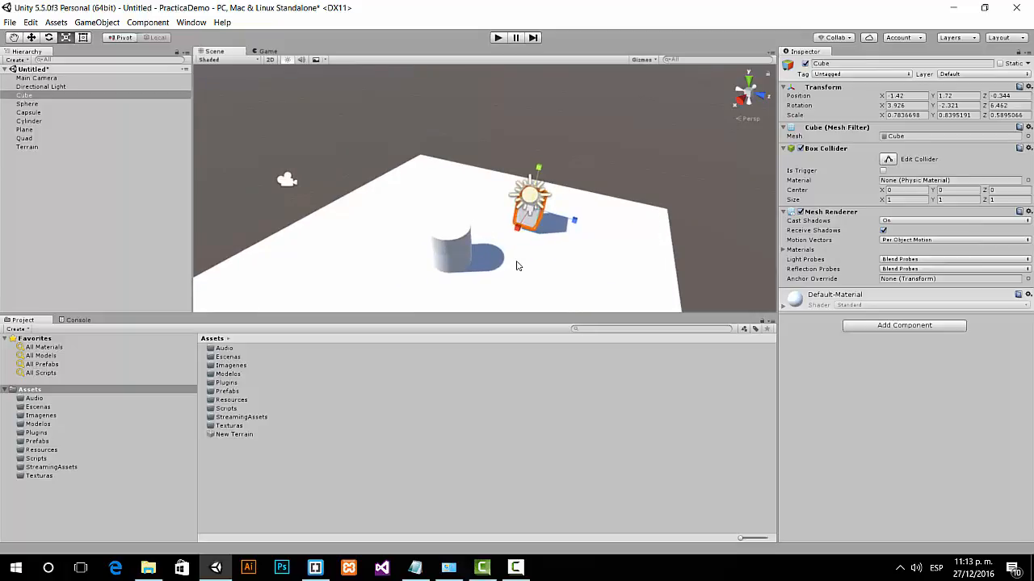
pyautogui.scroll(4, 517, 265)
pyautogui.scroll(-4, 517, 266)
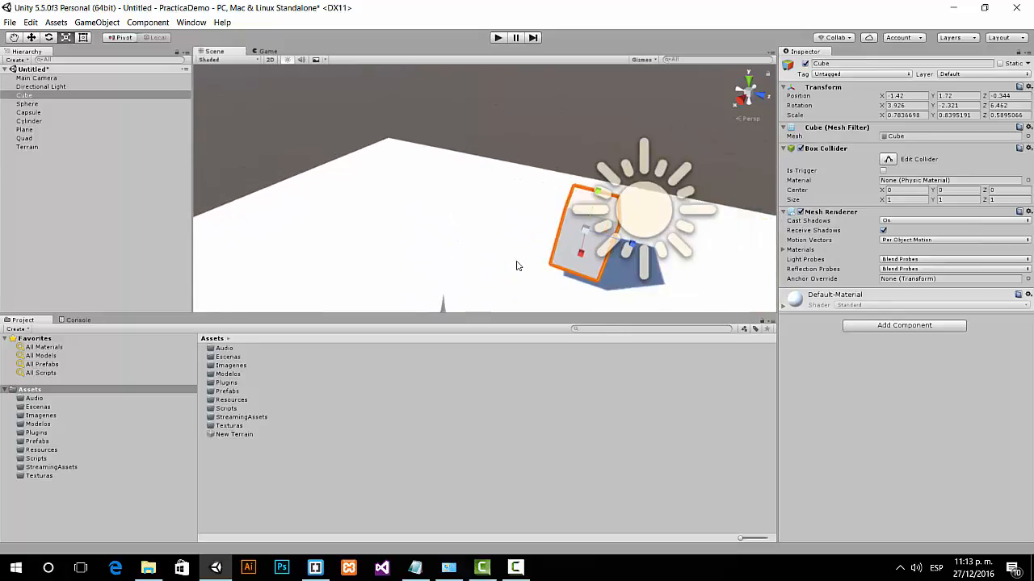
pyautogui.scroll(4, 516, 265)
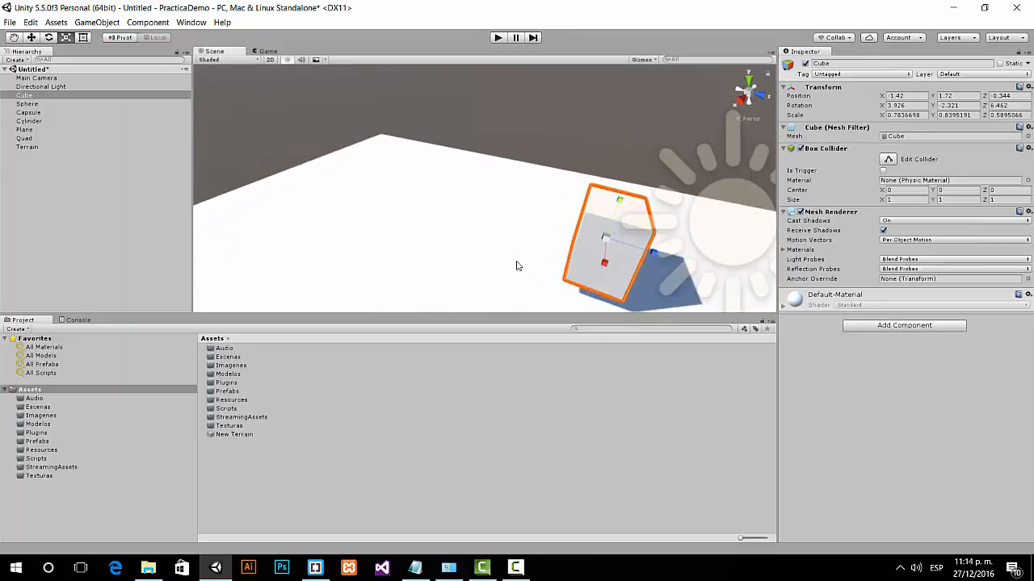
pyautogui.scroll(-3, 517, 266)
pyautogui.scroll(-5, 517, 265)
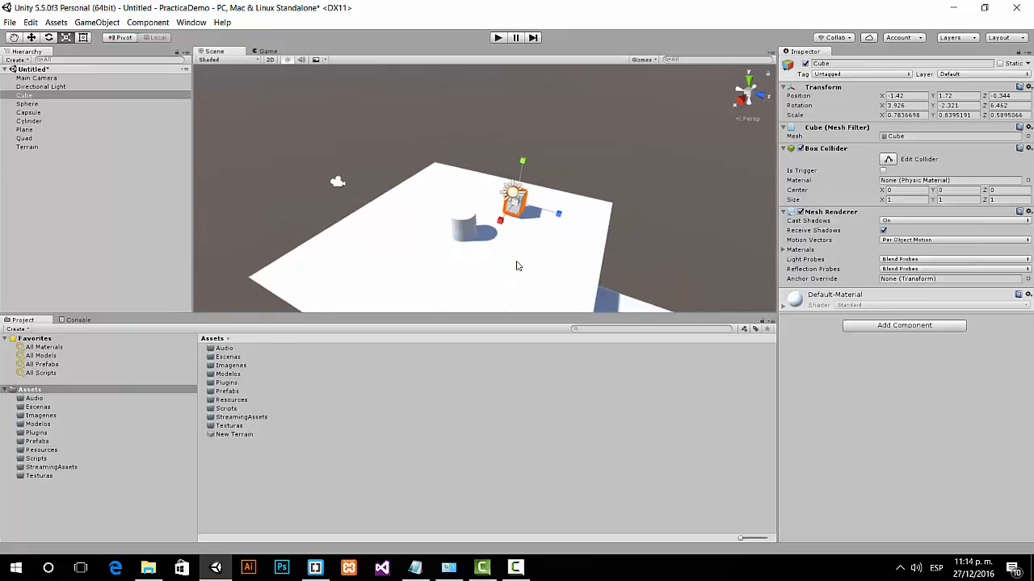
pyautogui.scroll(-2, 517, 266)
pyautogui.scroll(8, 516, 265)
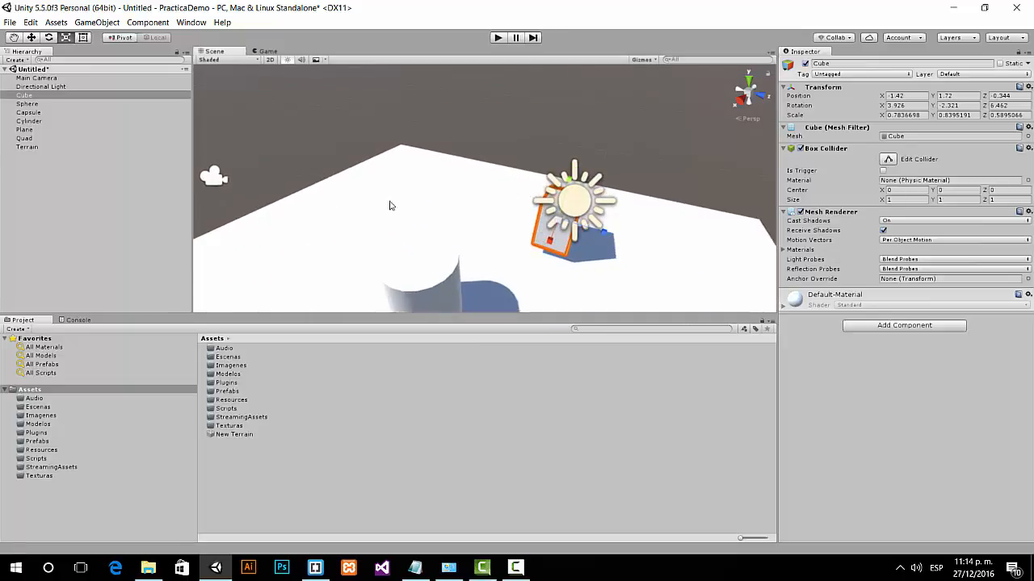
# Frame the Sphere in the scene view and move it out of the cylinder, to about X 1.95, Y 1.59
pyautogui.click(24, 105)
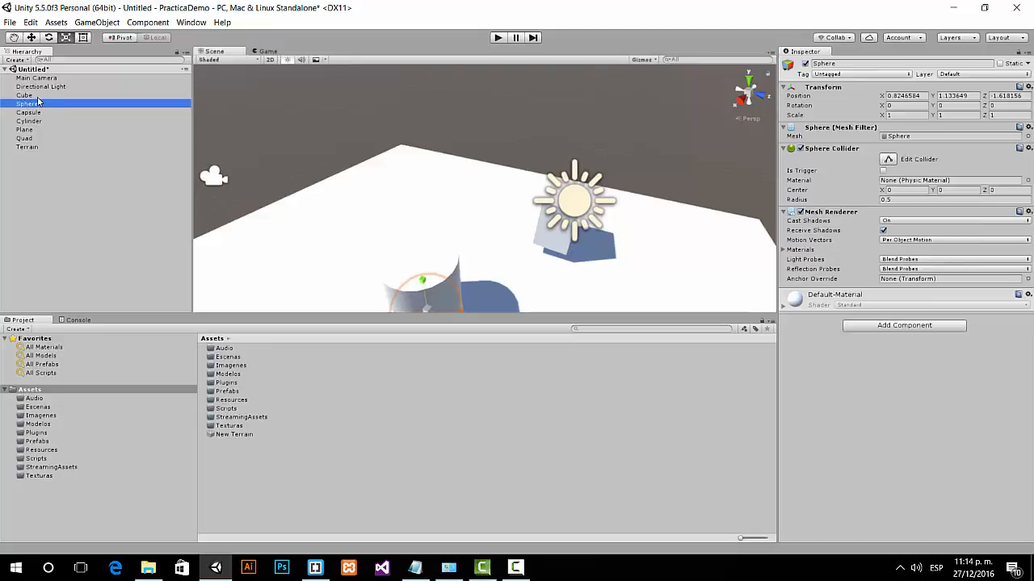
pyautogui.click(38, 103)
pyautogui.press('f')
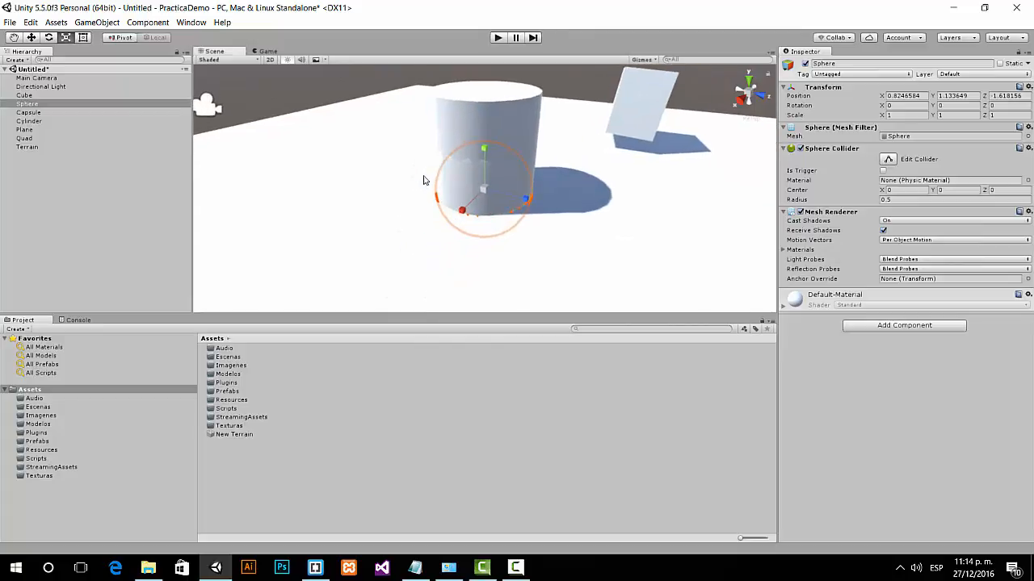
pyautogui.click(31, 37)
pyautogui.moveTo(463, 210); pyautogui.dragTo(89, 268)
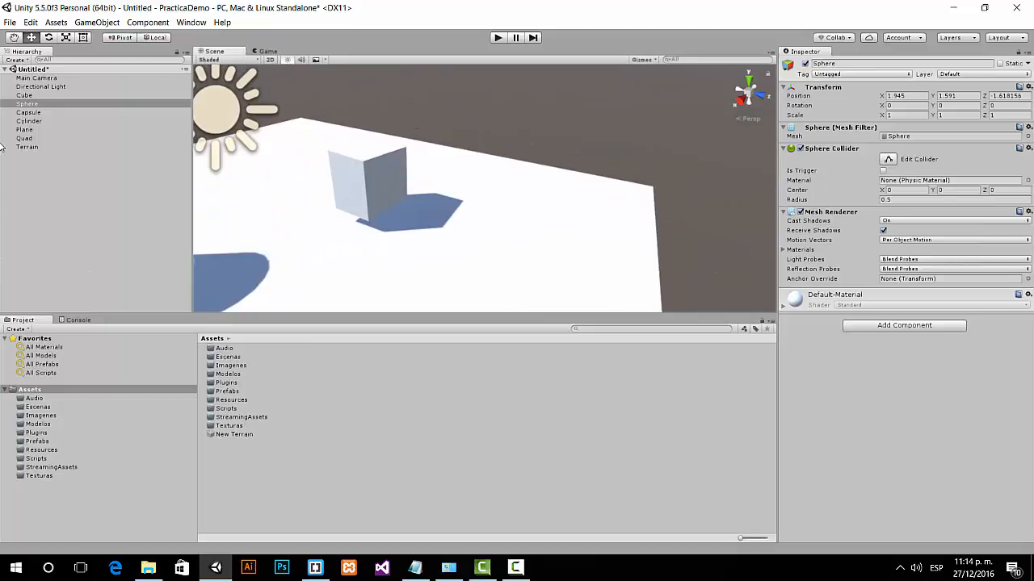
# Bring the Sphere back into the scene view and lock the view to it
pyautogui.click(23, 105)
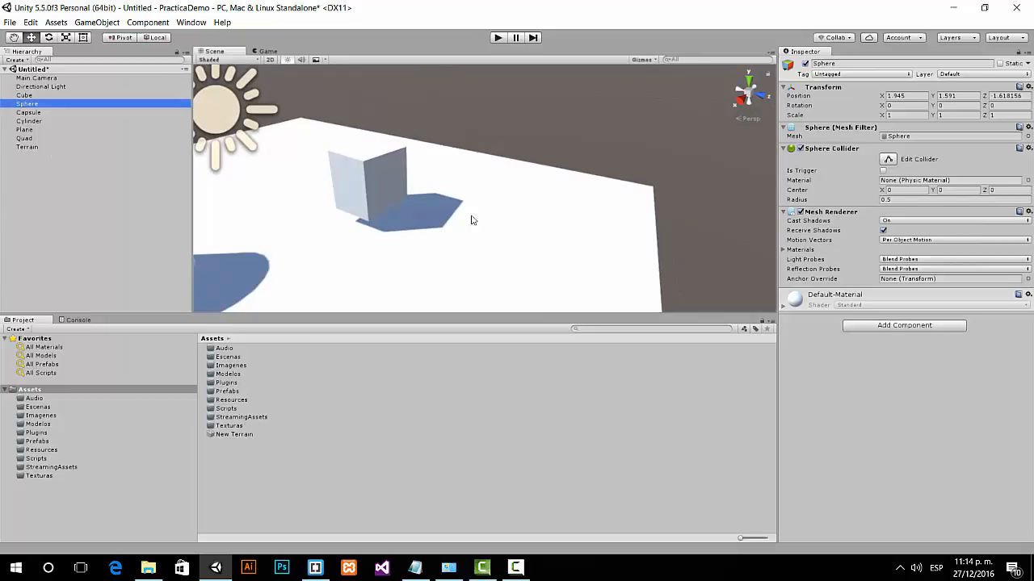
pyautogui.moveTo(582, 172); pyautogui.dragTo(583, 171, button='middle')
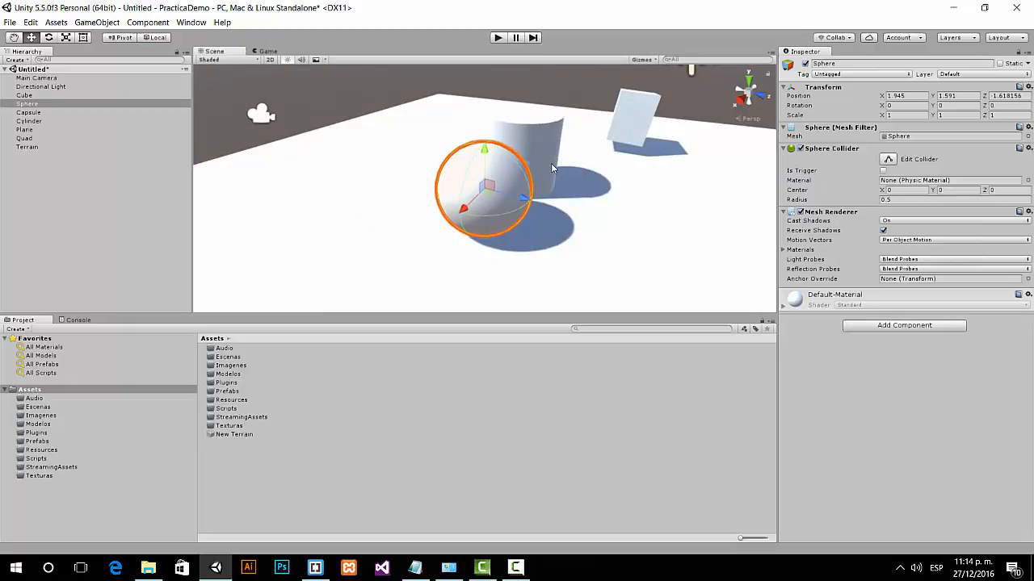
pyautogui.click(55, 22)
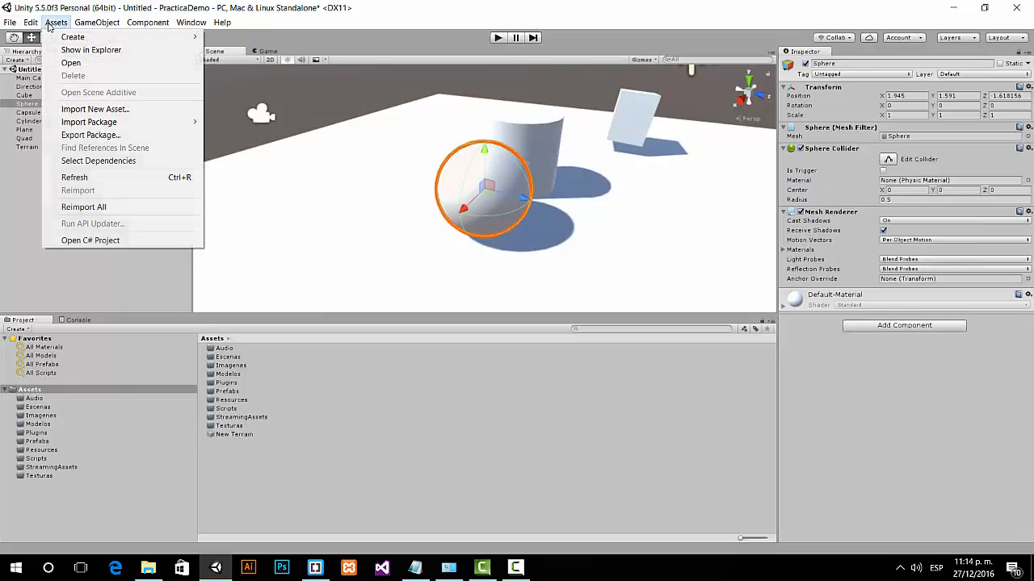
pyautogui.moveTo(35, 22)
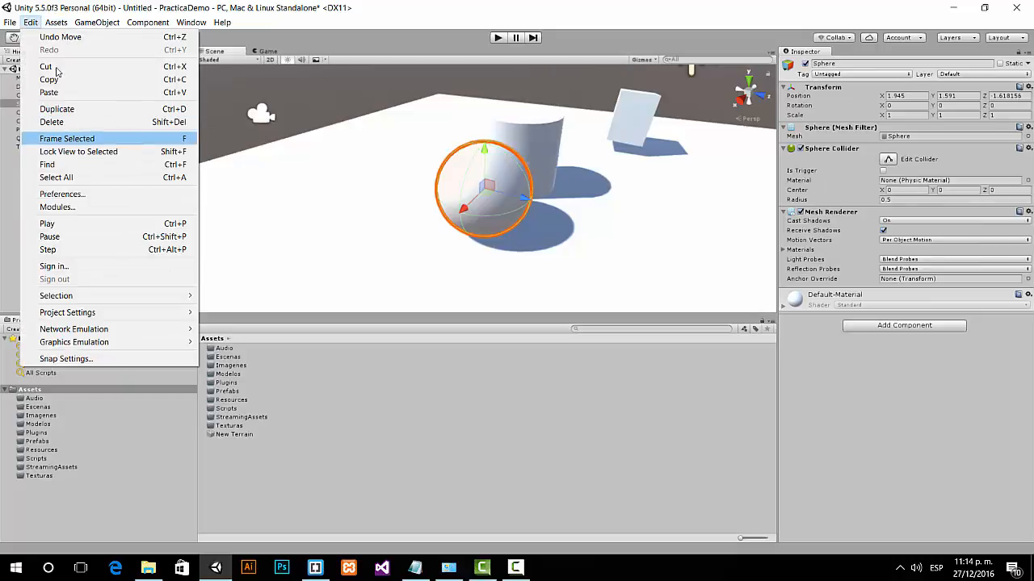
pyautogui.click(84, 151)
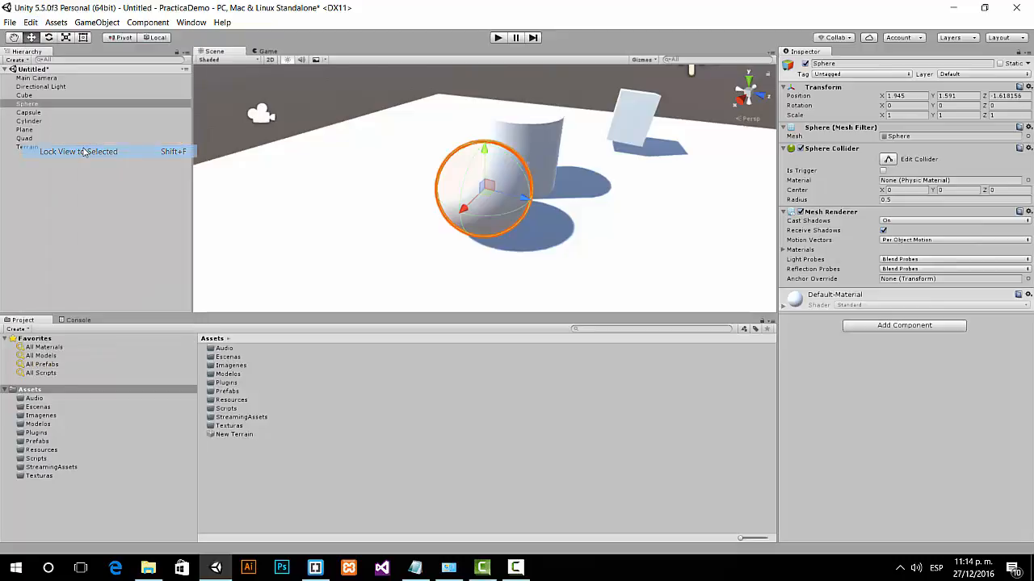
# Select the Capsule, the Plane and the Terrain in turn, and lock the scene view to the Terrain
pyautogui.click(41, 113)
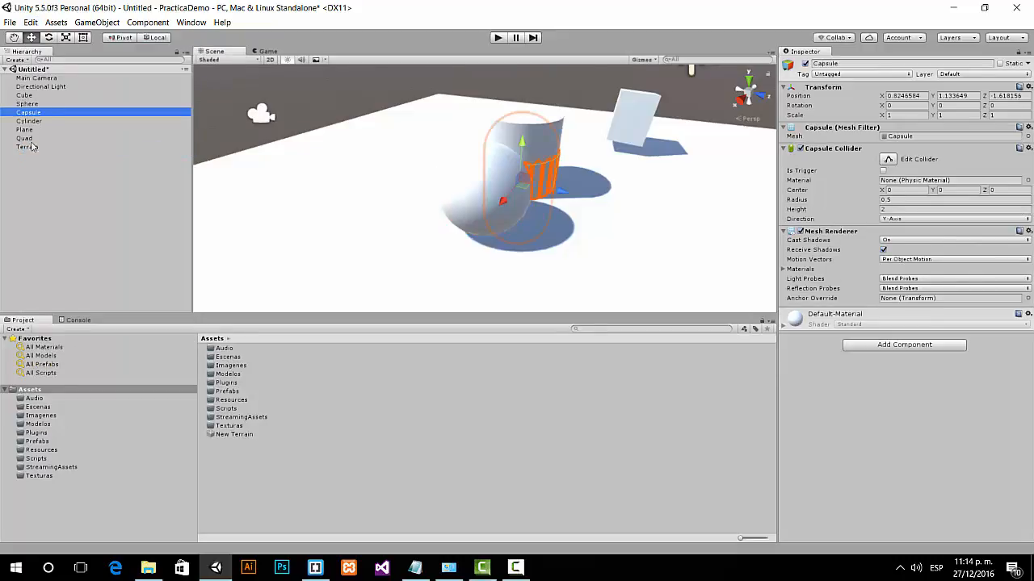
pyautogui.click(25, 130)
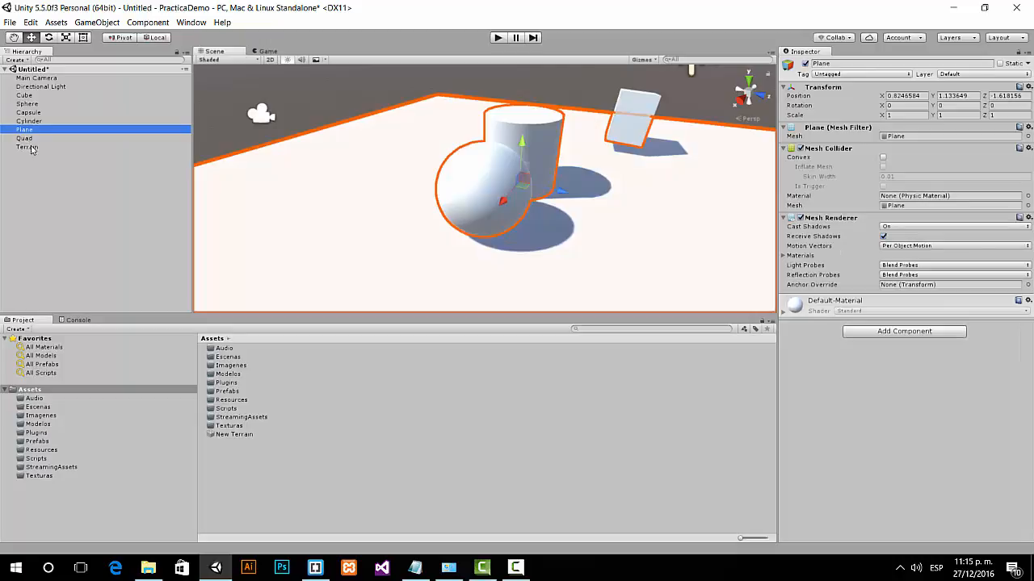
pyautogui.click(29, 148)
pyautogui.click(58, 24)
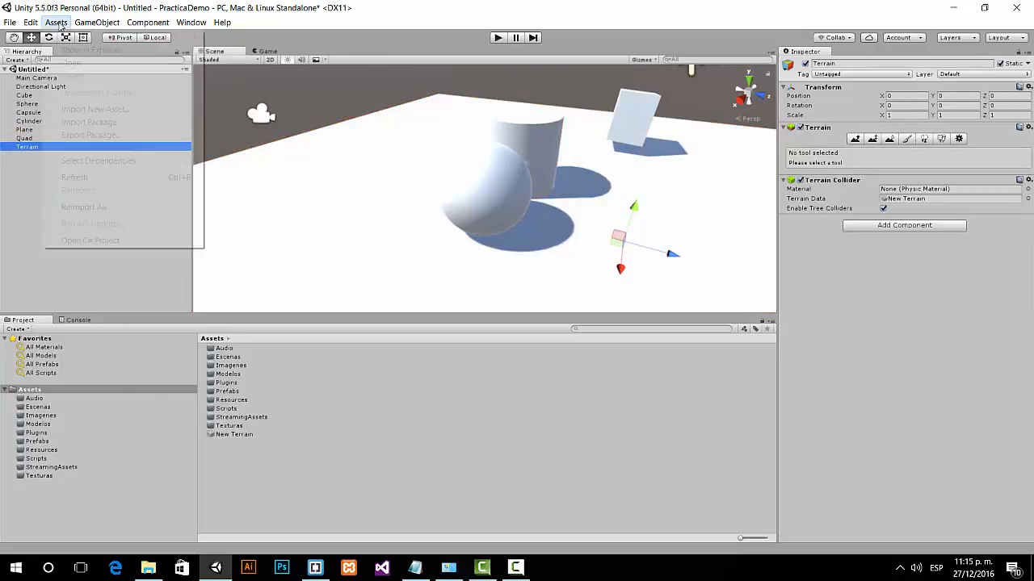
pyautogui.moveTo(34, 24)
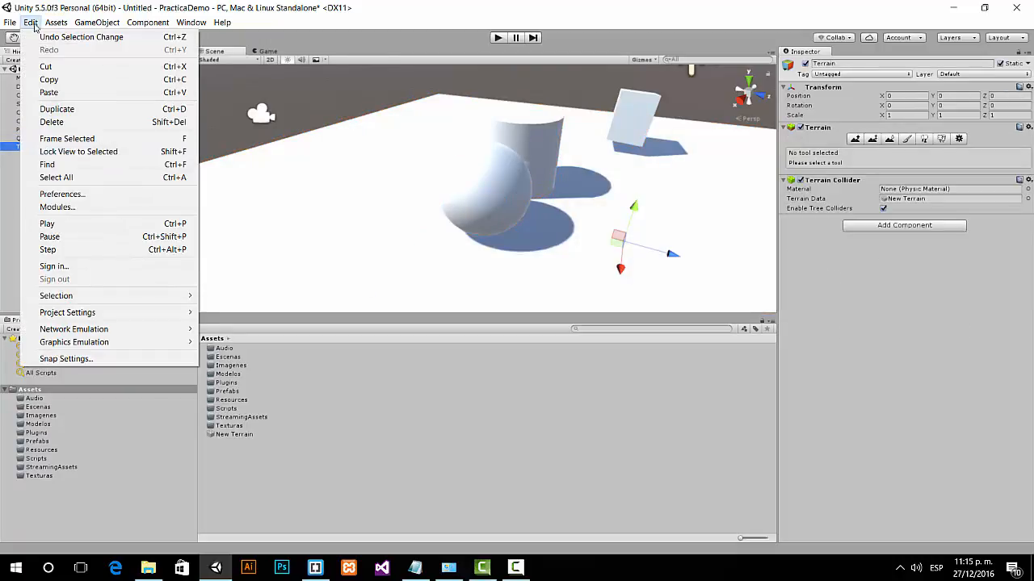
pyautogui.click(87, 152)
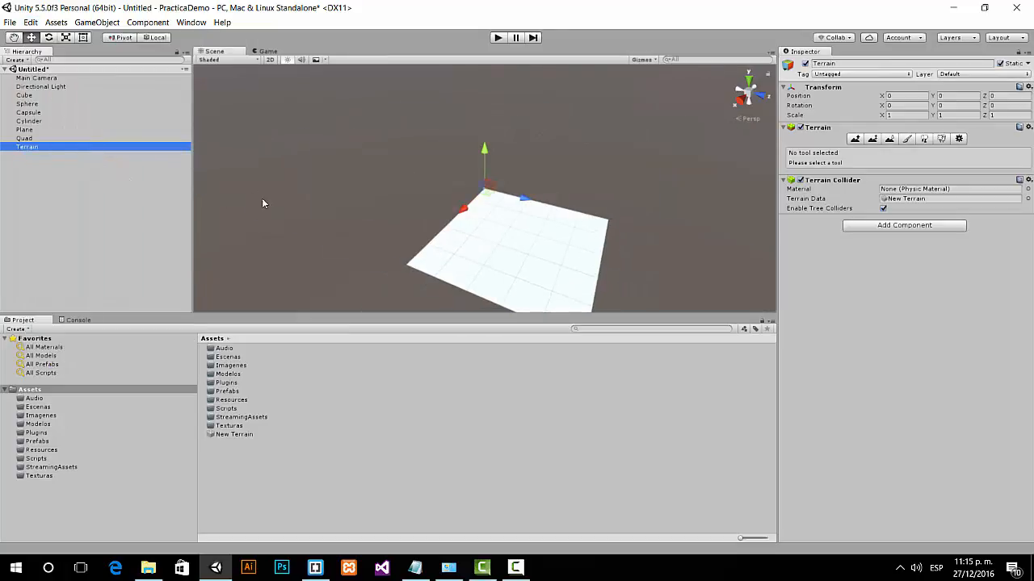
pyautogui.scroll(2, 494, 239)
pyautogui.scroll(-1, 494, 238)
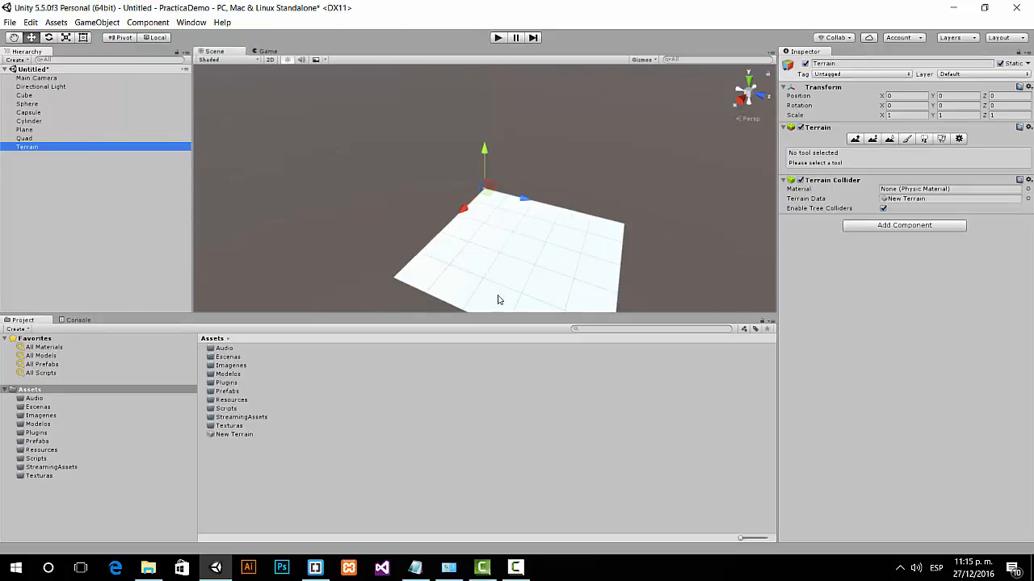
# Select the Sphere and lock the scene view back onto it
pyautogui.click(27, 104)
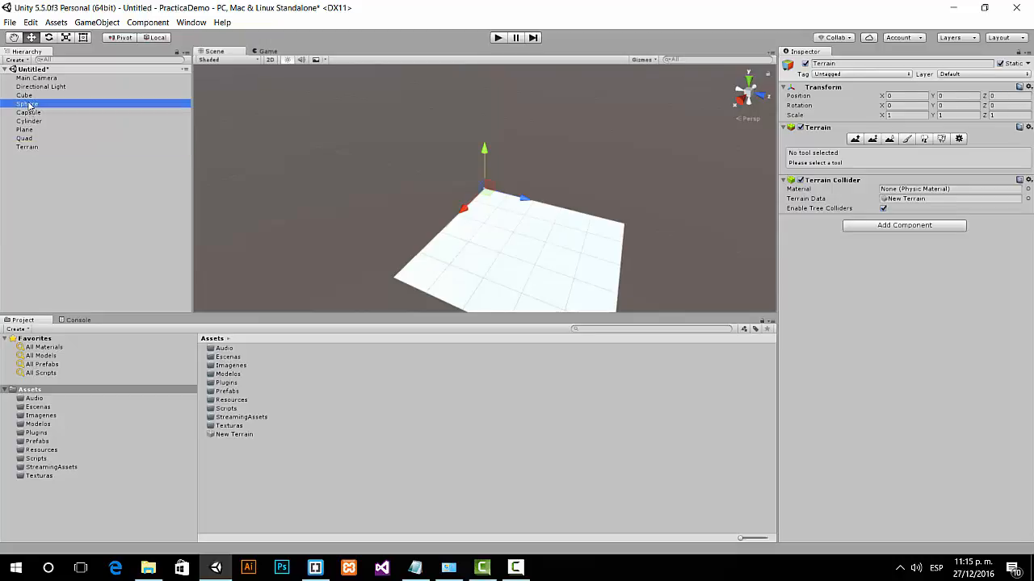
pyautogui.click(58, 22)
pyautogui.moveTo(31, 25)
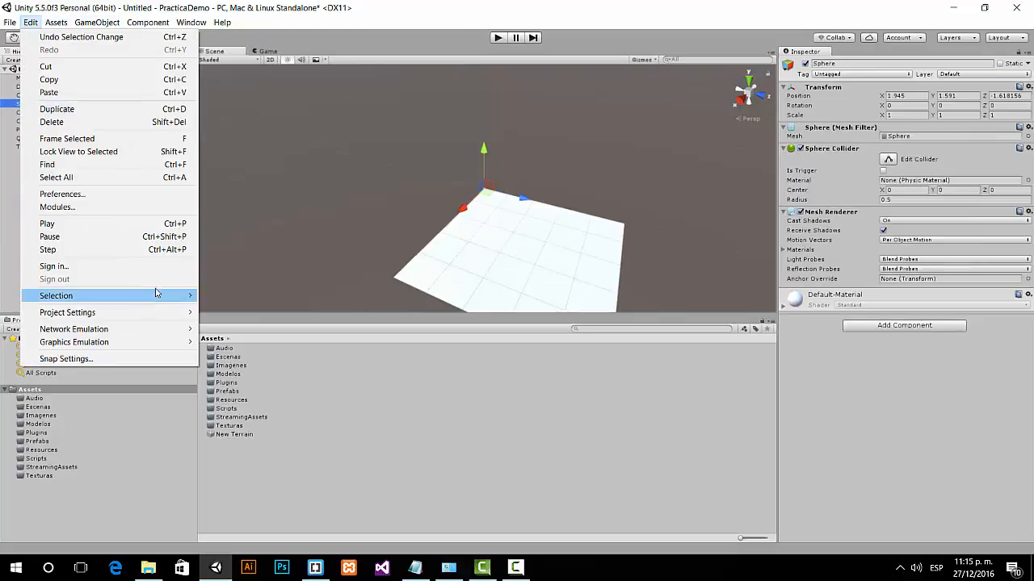
pyautogui.click(105, 152)
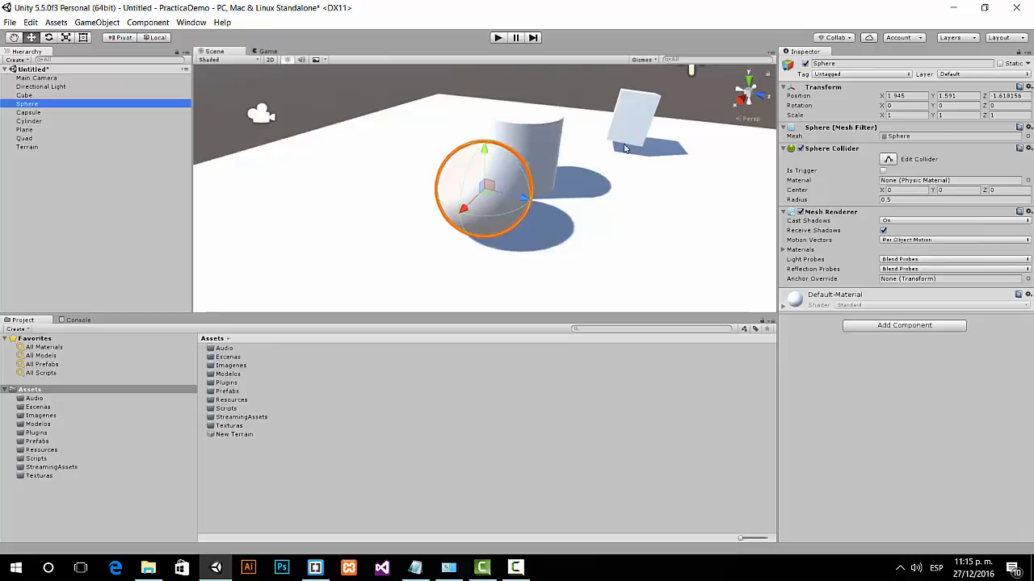
# Examine the Sphere, the cylinder and the Cube on the plane from several angles and distances
pyautogui.keyDown('alt'); pyautogui.moveTo(705, 182); pyautogui.dragTo(565, 175); pyautogui.keyUp('alt')
pyautogui.keyDown('alt'); pyautogui.moveTo(577, 197); pyautogui.dragTo(576, 195, button='right'); pyautogui.keyUp('alt')
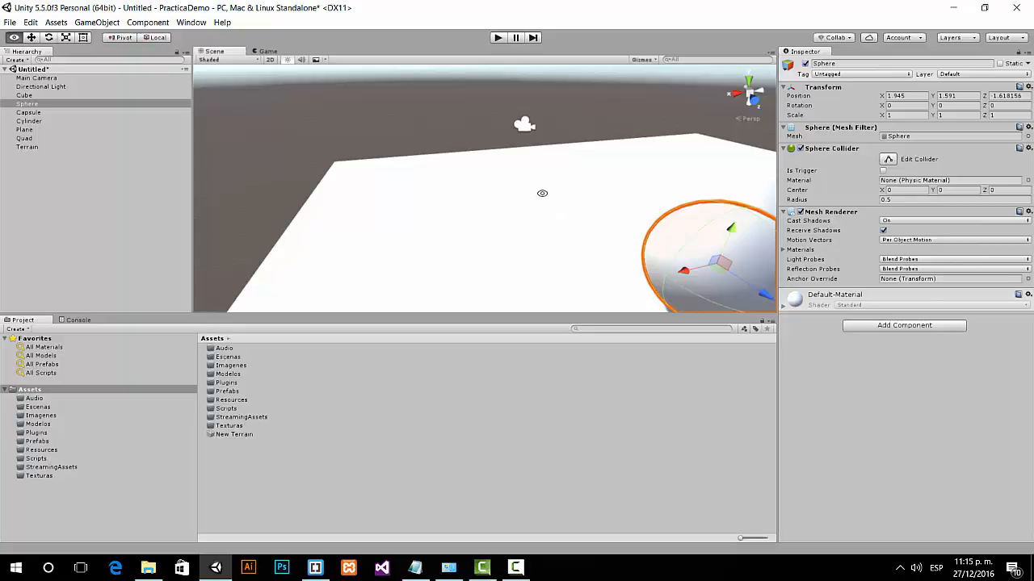
pyautogui.keyDown('alt'); pyautogui.scroll(-3, 528, 179); pyautogui.keyUp('alt')
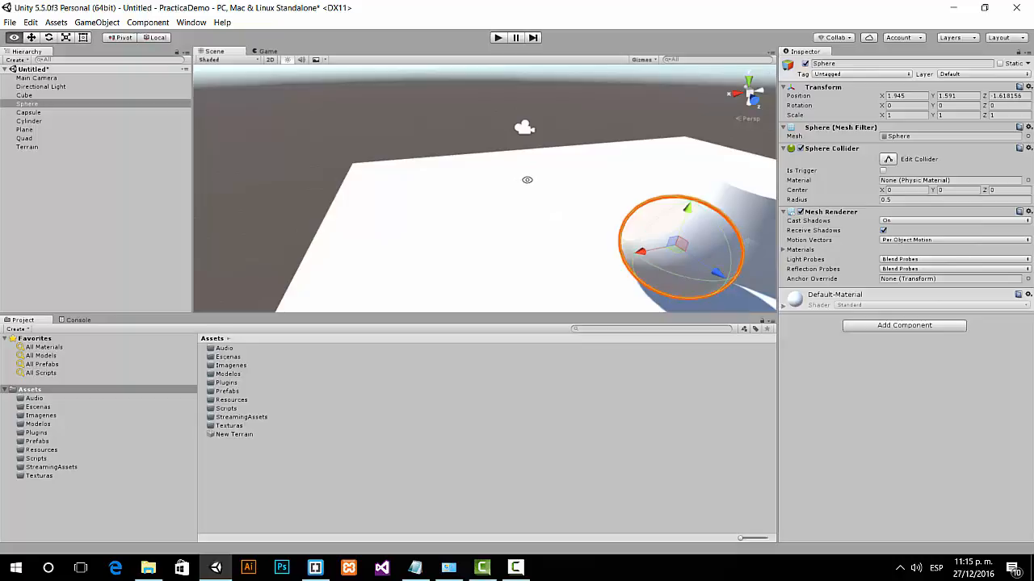
pyautogui.keyDown('alt'); pyautogui.moveTo(527, 179); pyautogui.dragTo(488, 186); pyautogui.keyUp('alt')
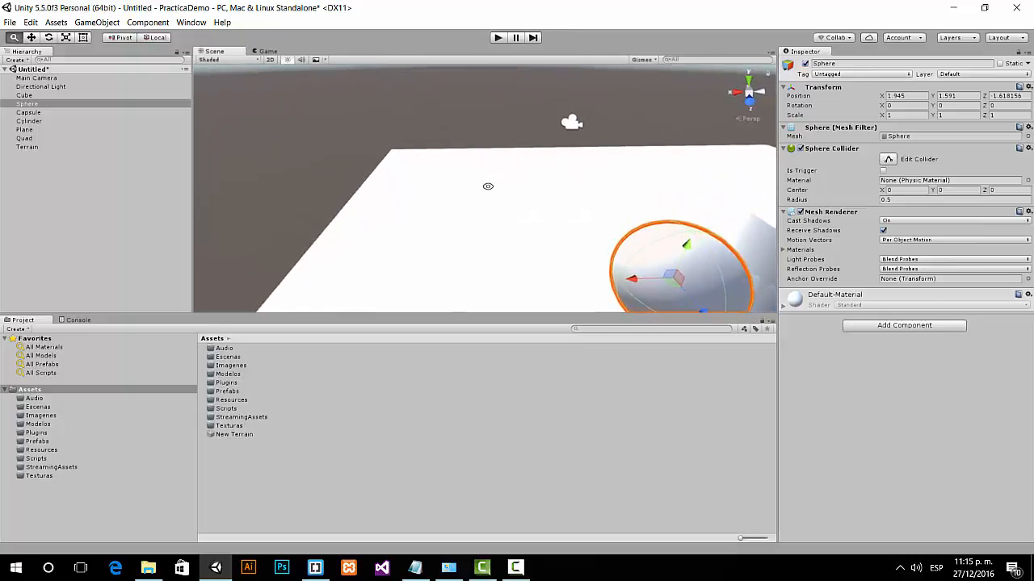
pyautogui.keyDown('alt'); pyautogui.moveTo(487, 186); pyautogui.dragTo(731, 219, button='right'); pyautogui.keyUp('alt')
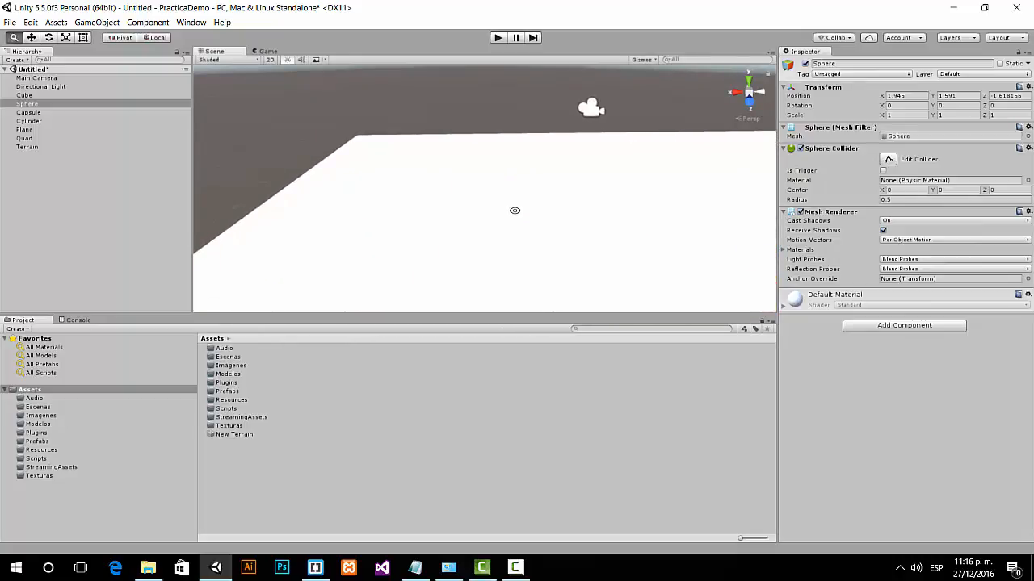
pyautogui.keyDown('alt'); pyautogui.moveTo(514, 210); pyautogui.dragTo(309, 239, button='right'); pyautogui.keyUp('alt')
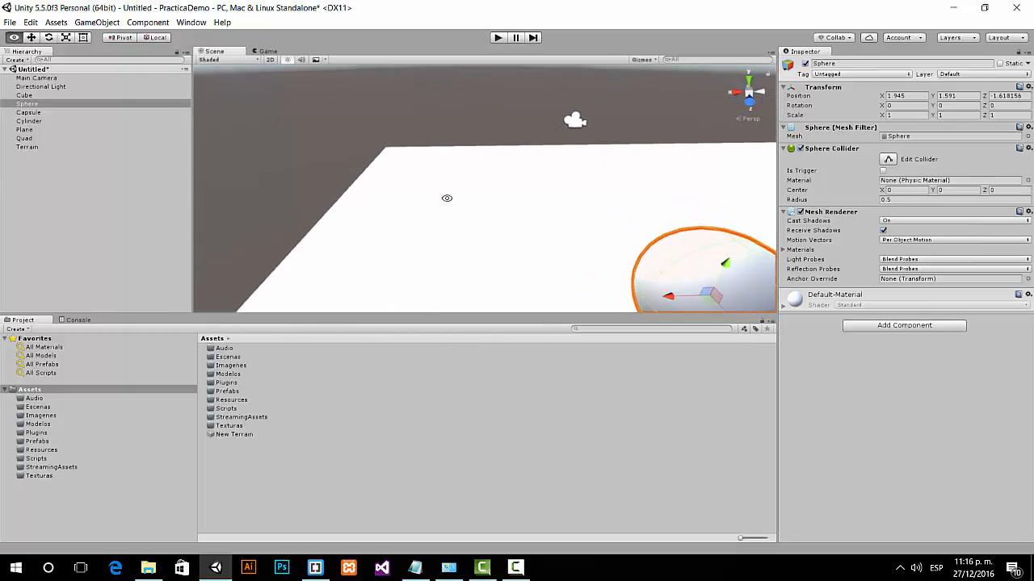
pyautogui.keyDown('alt'); pyautogui.moveTo(434, 214); pyautogui.dragTo(517, 243, button='right'); pyautogui.keyUp('alt')
pyautogui.scroll(-1, 615, 231)
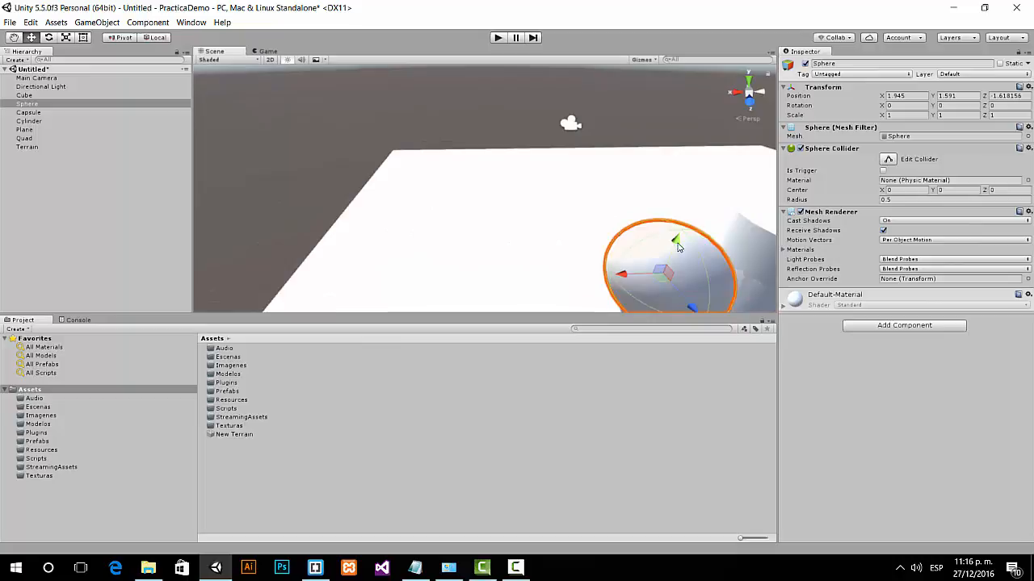
pyautogui.scroll(-1, 676, 240)
pyautogui.moveTo(672, 236); pyautogui.dragTo(492, 175, button='middle')
pyautogui.scroll(8, 492, 179)
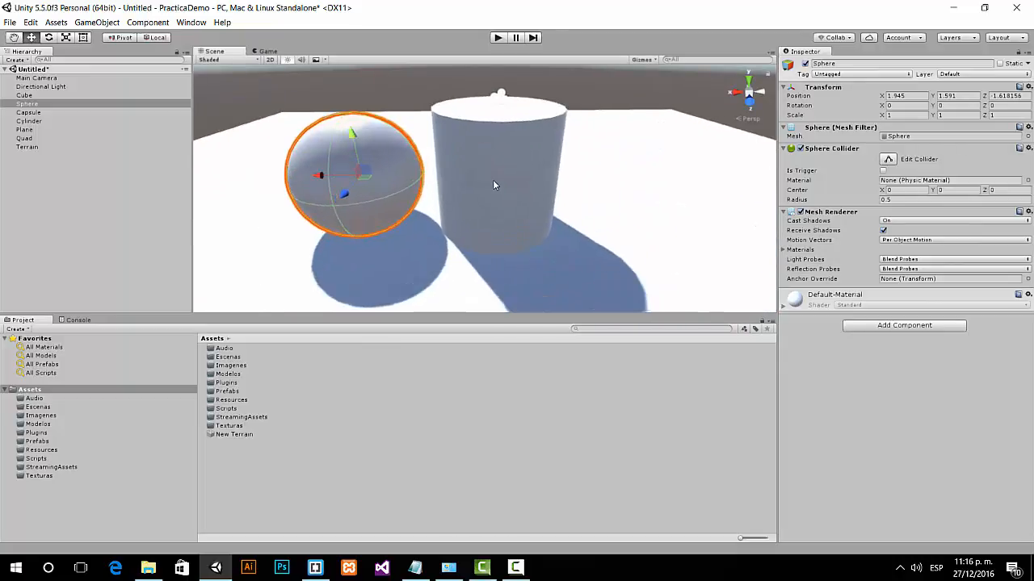
pyautogui.scroll(-6, 494, 186)
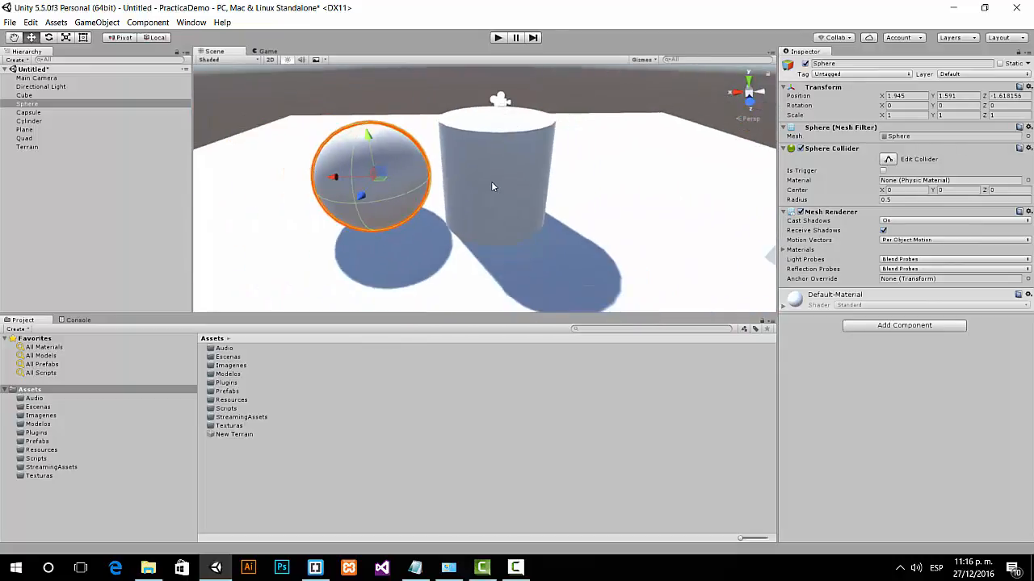
pyautogui.scroll(-8, 491, 187)
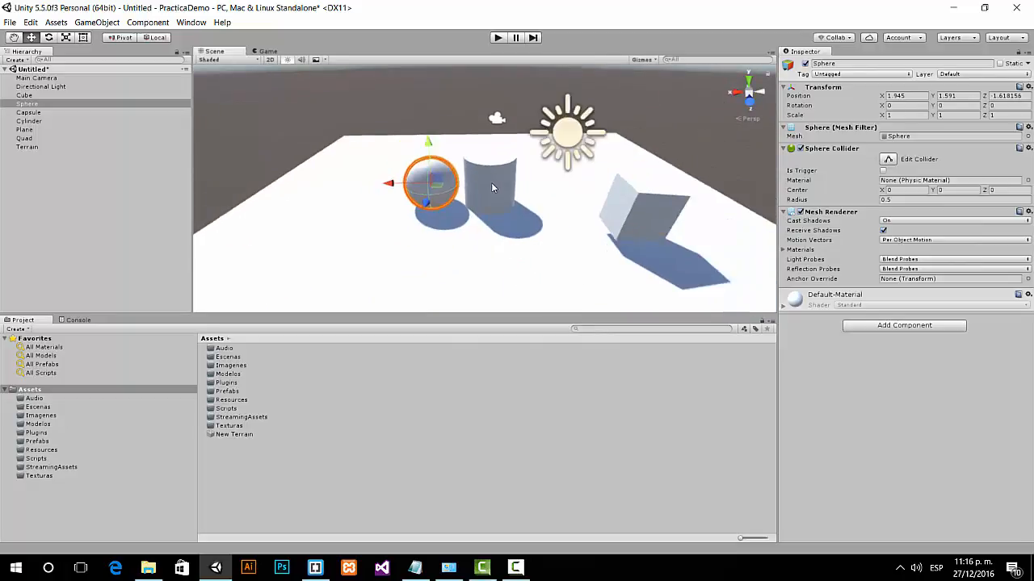
pyautogui.scroll(-6, 491, 182)
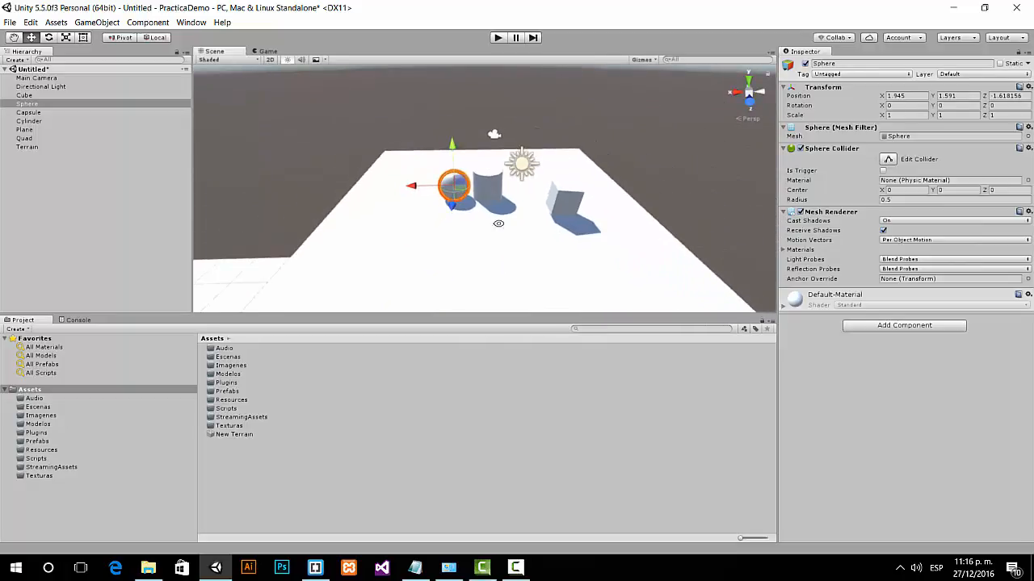
pyautogui.scroll(-2, 507, 209)
pyautogui.scroll(10, 507, 209)
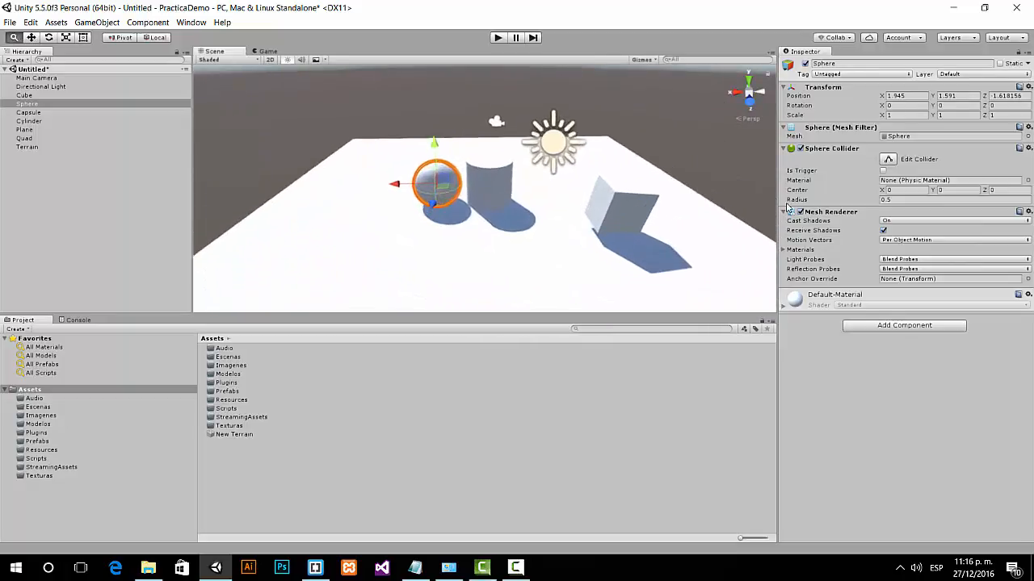
pyautogui.keyDown('alt'); pyautogui.moveTo(1013, 173); pyautogui.dragTo(759, 189, button='right'); pyautogui.keyUp('alt')
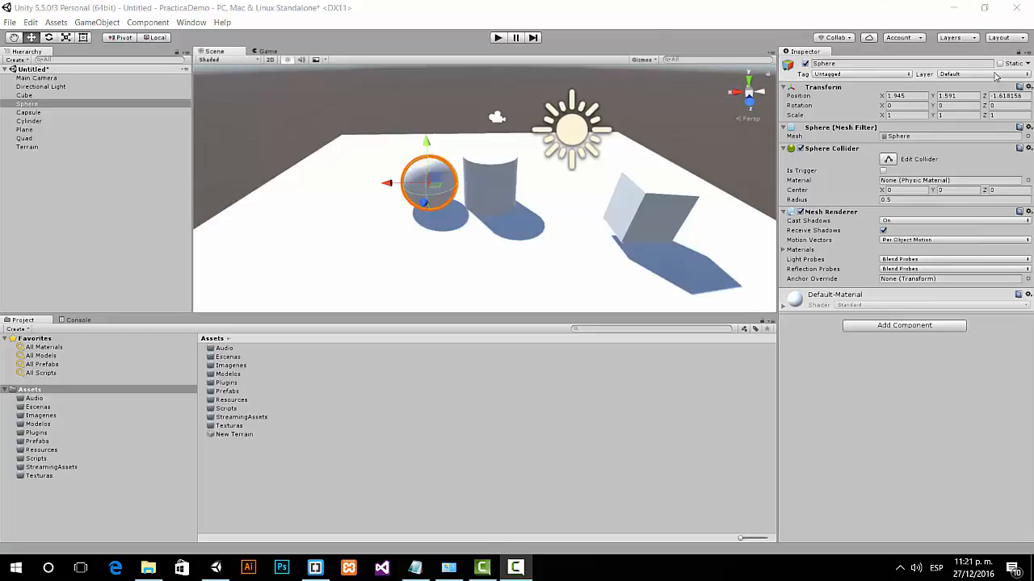
# Try out the preset window layouts 2 by 3, 4 Split, Default and Tall one after another
pyautogui.click(1021, 38)
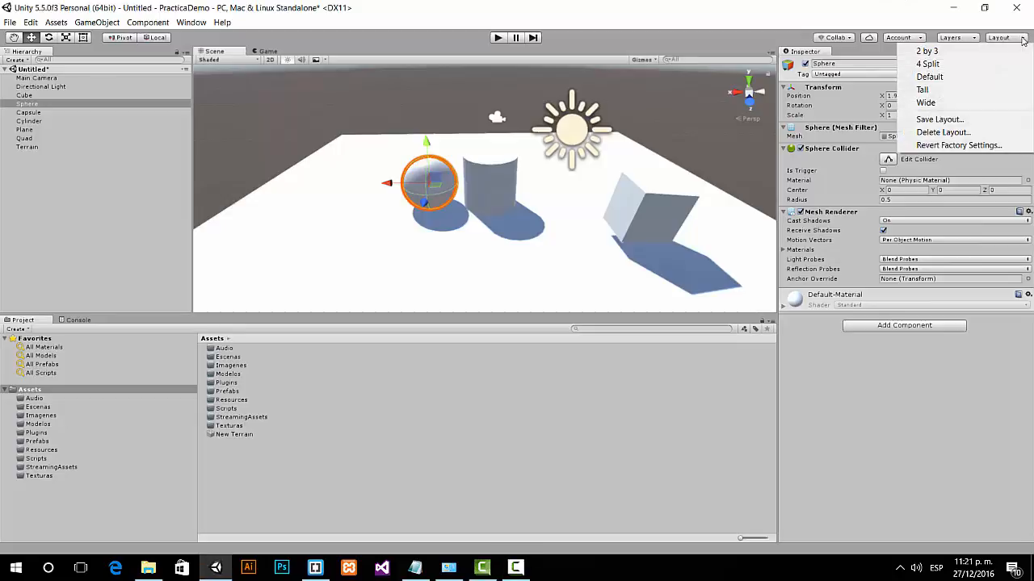
pyautogui.click(929, 52)
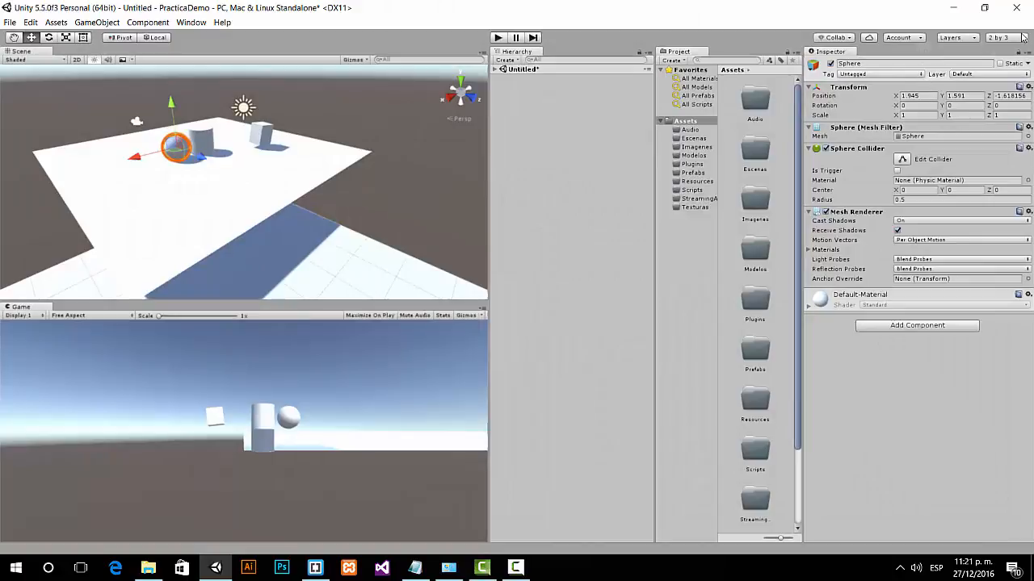
pyautogui.click(1022, 38)
pyautogui.click(967, 65)
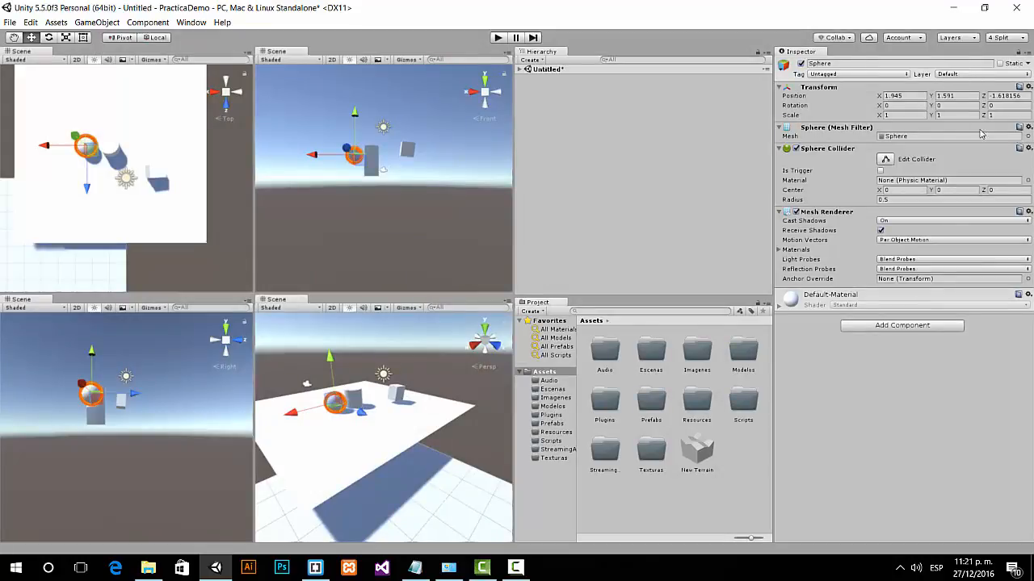
pyautogui.click(1022, 42)
pyautogui.click(930, 77)
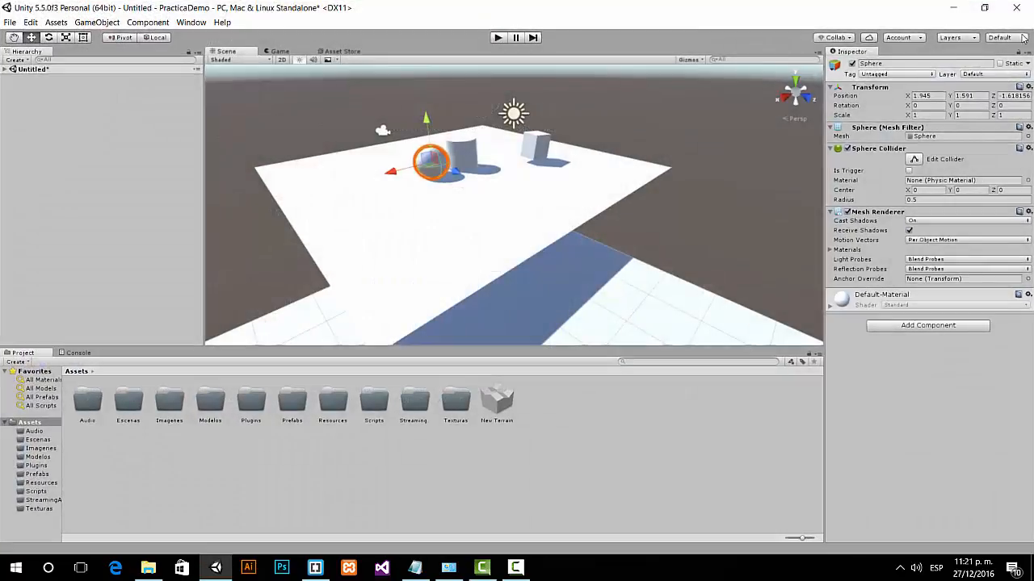
pyautogui.click(1024, 38)
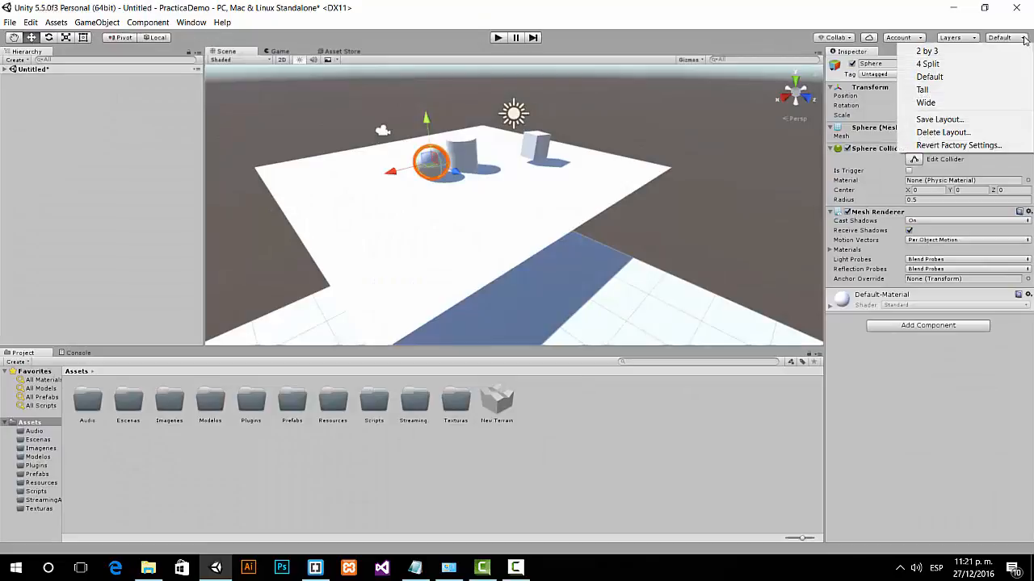
pyautogui.click(925, 91)
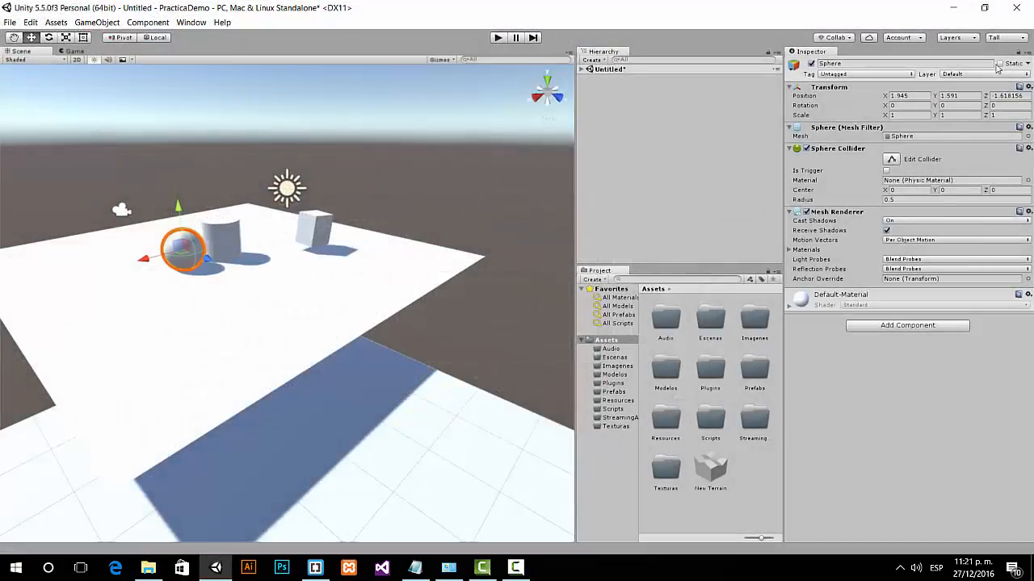
# Starting from the Wide layout, dock the Hierarchy below the Inspector with more height and the Project panel below the scene view
pyautogui.click(1023, 39)
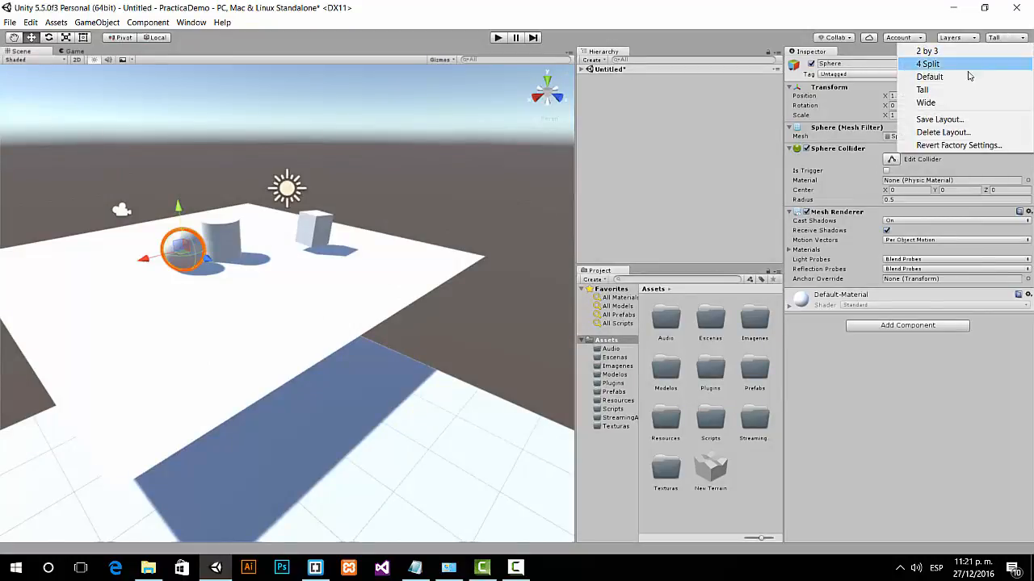
pyautogui.click(926, 103)
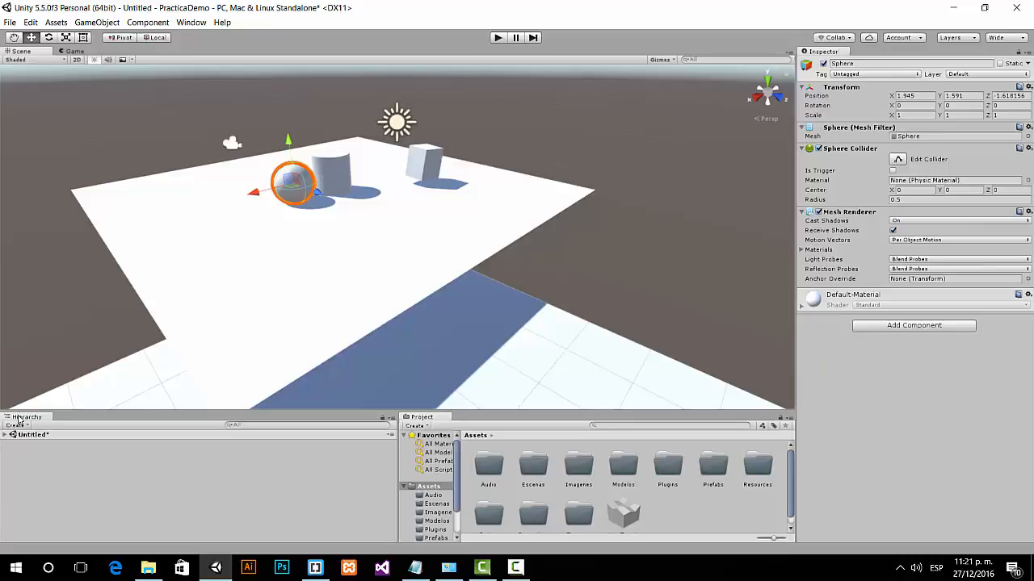
pyautogui.moveTo(24, 416); pyautogui.dragTo(924, 408)
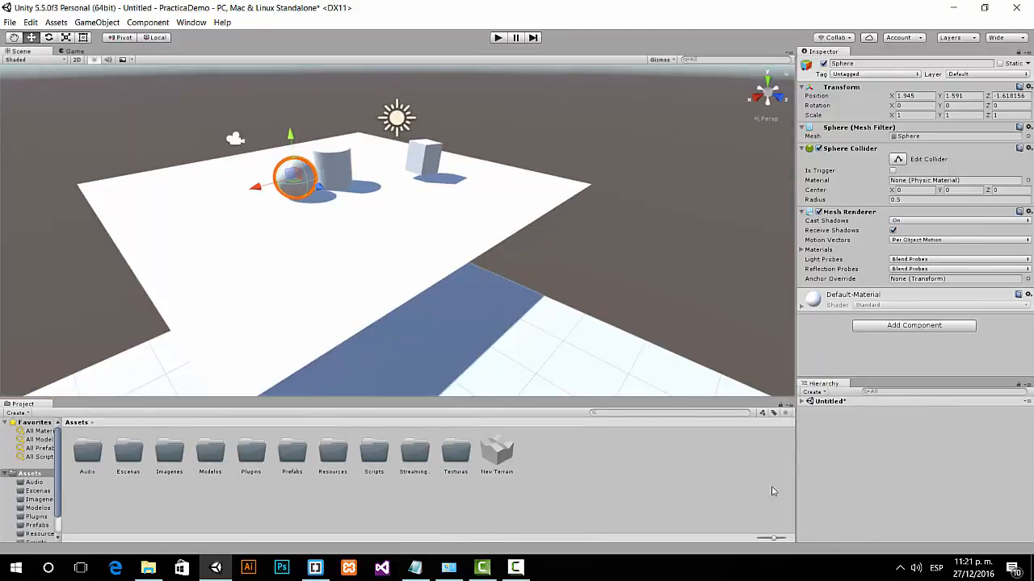
pyautogui.moveTo(874, 378); pyautogui.dragTo(874, 346)
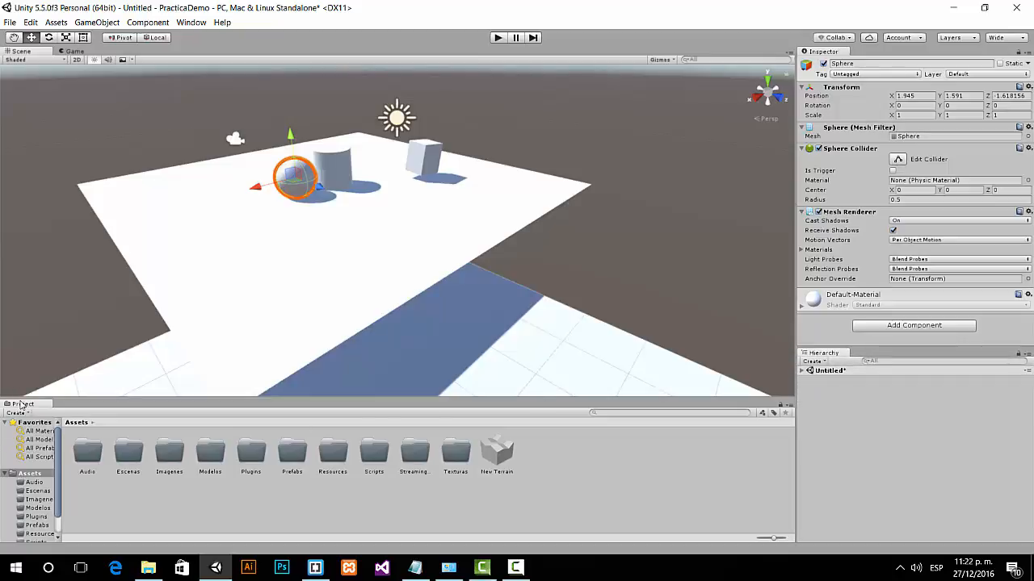
pyautogui.moveTo(21, 406); pyautogui.dragTo(696, 54)
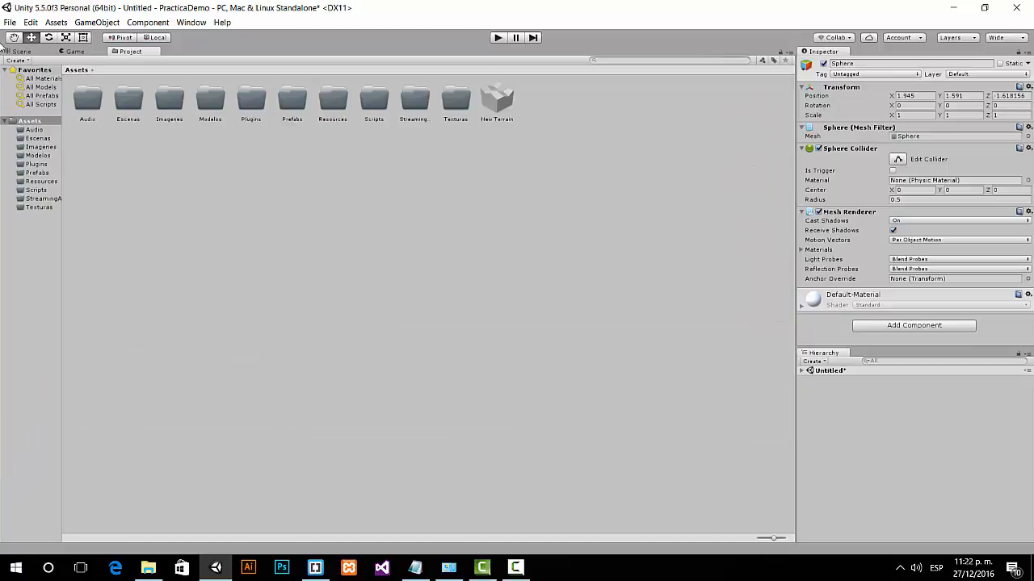
pyautogui.moveTo(125, 56); pyautogui.dragTo(575, 434)
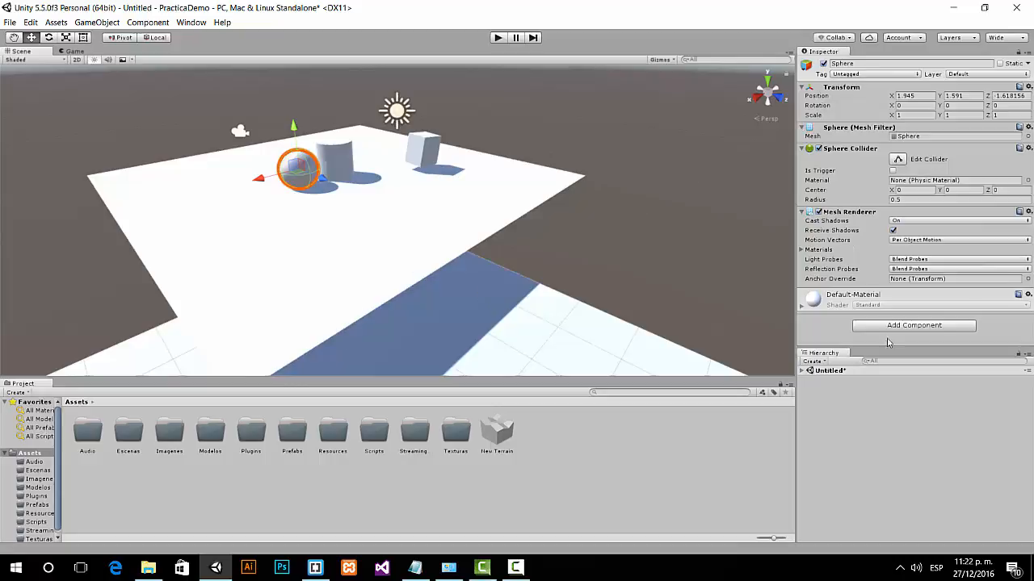
# Save the current window arrangement as a new layout named Custom
pyautogui.click(1024, 38)
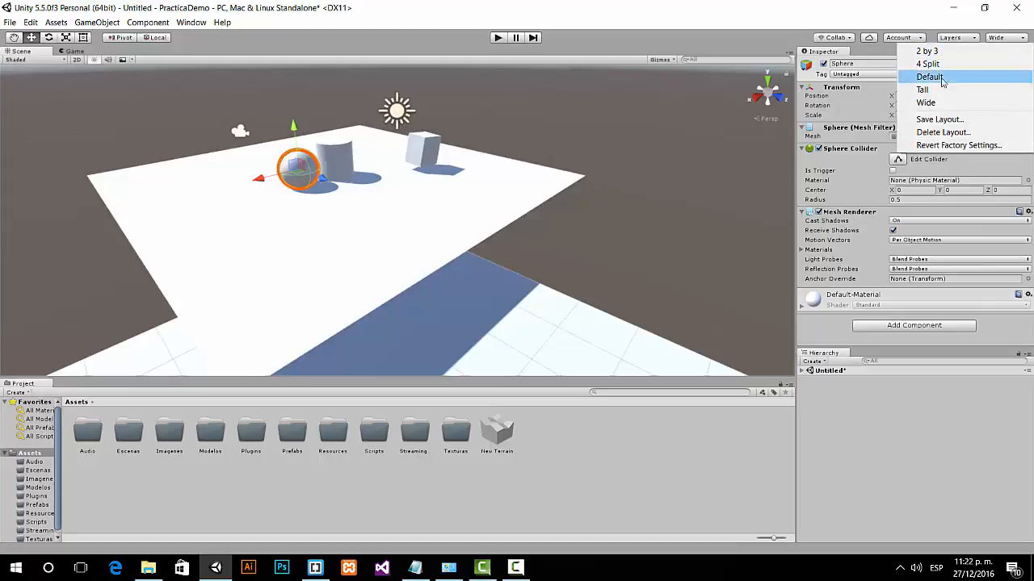
pyautogui.click(938, 120)
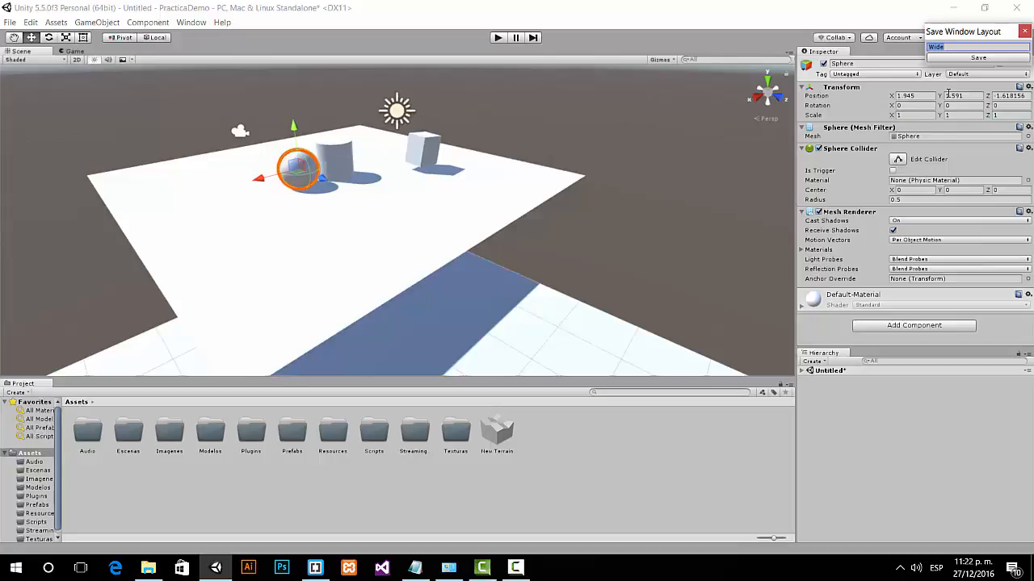
pyautogui.write('Custom')
pyautogui.press('Return')
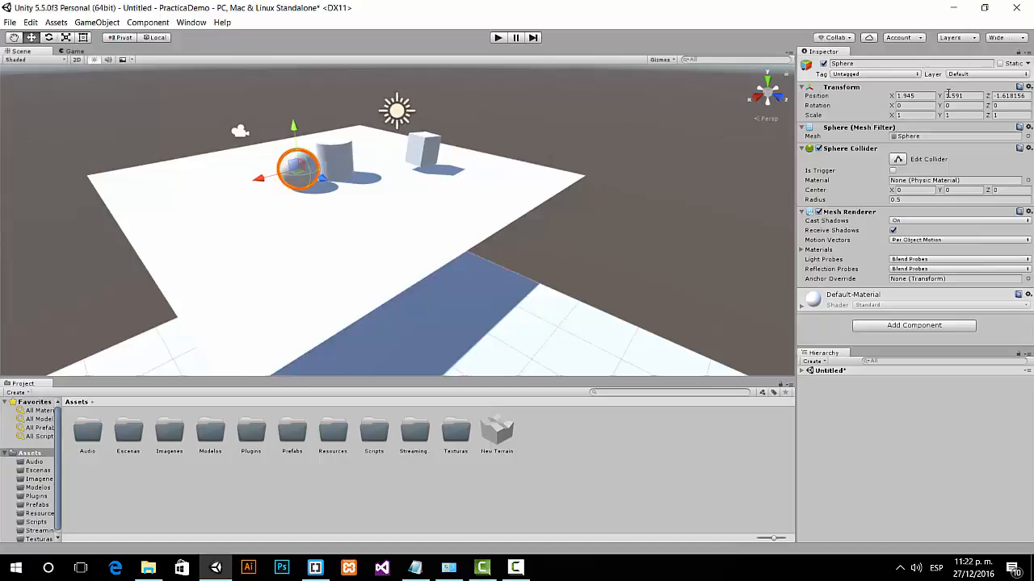
# Switch the window layout to Default, back to the saved Custom layout, and over to Wide
pyautogui.click(1023, 40)
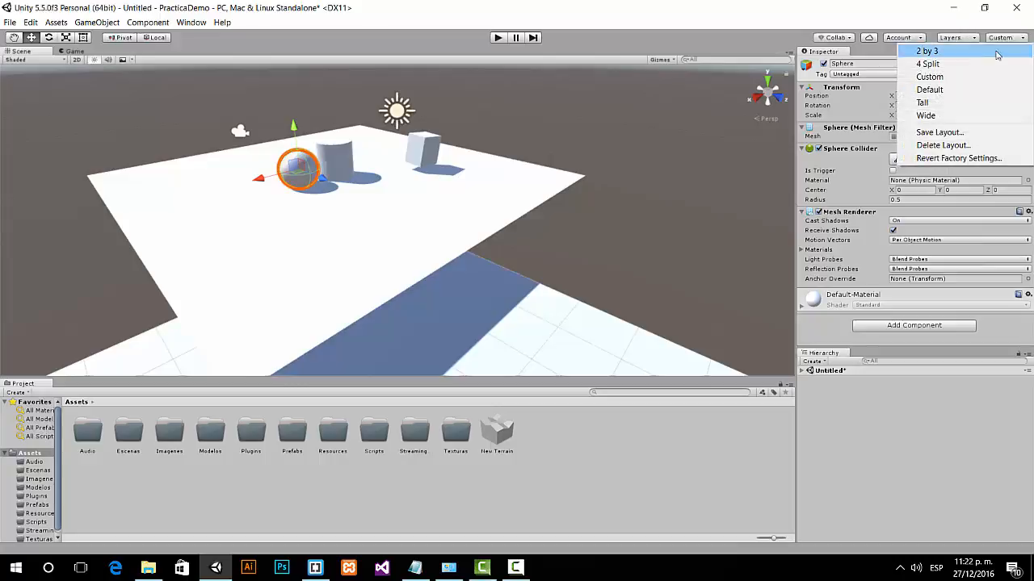
pyautogui.click(930, 90)
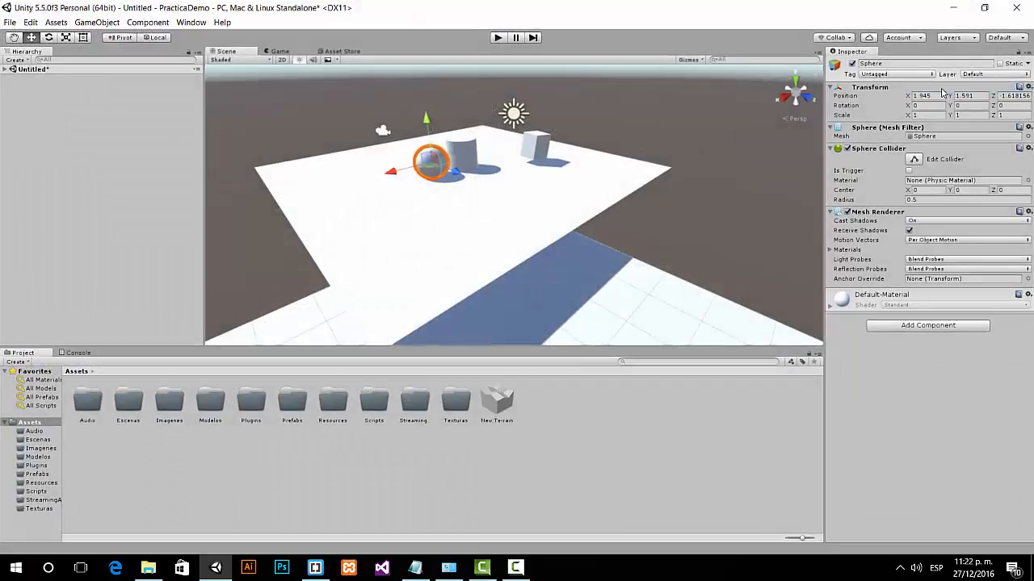
pyautogui.click(1009, 40)
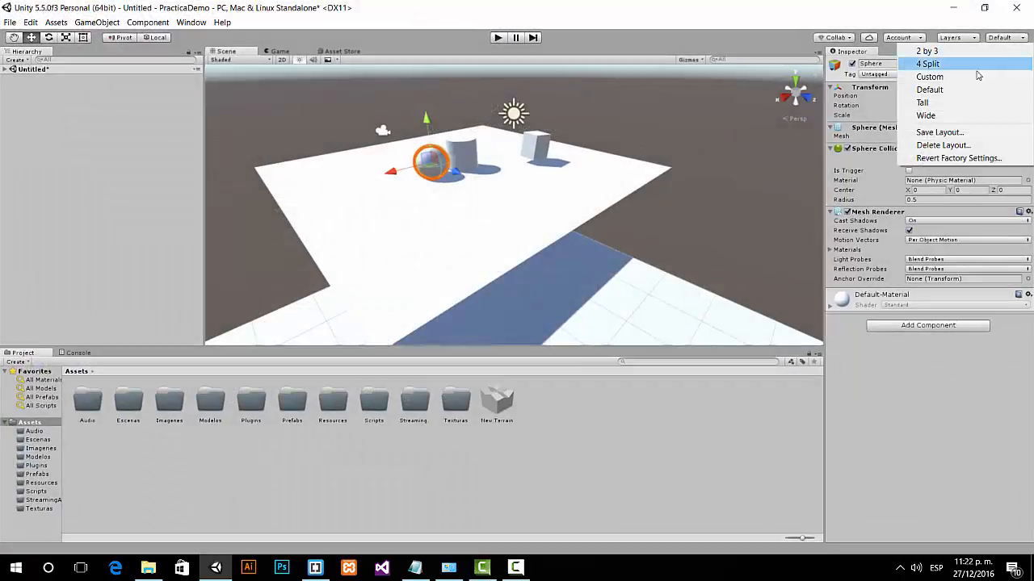
pyautogui.click(930, 76)
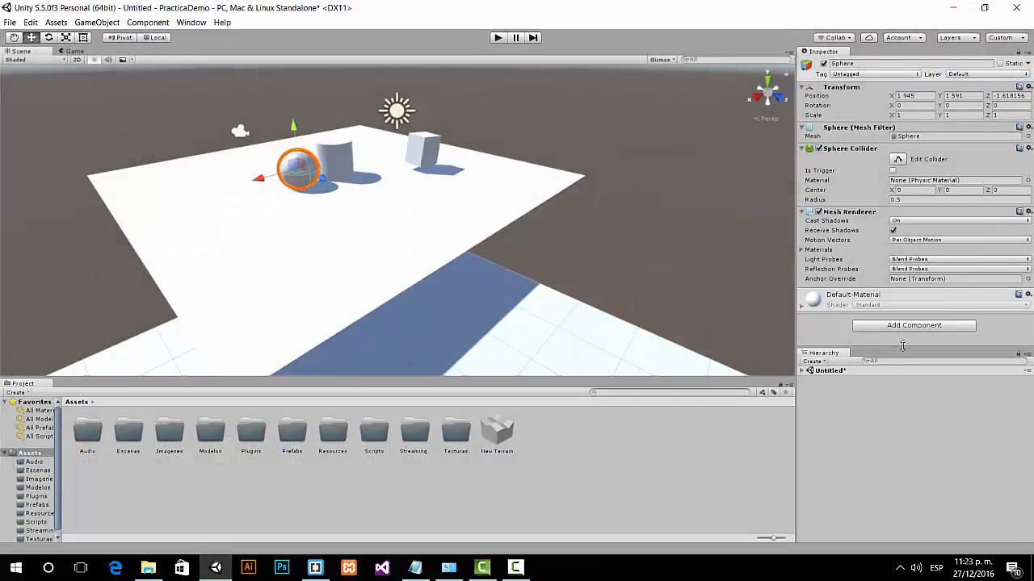
pyautogui.click(1001, 40)
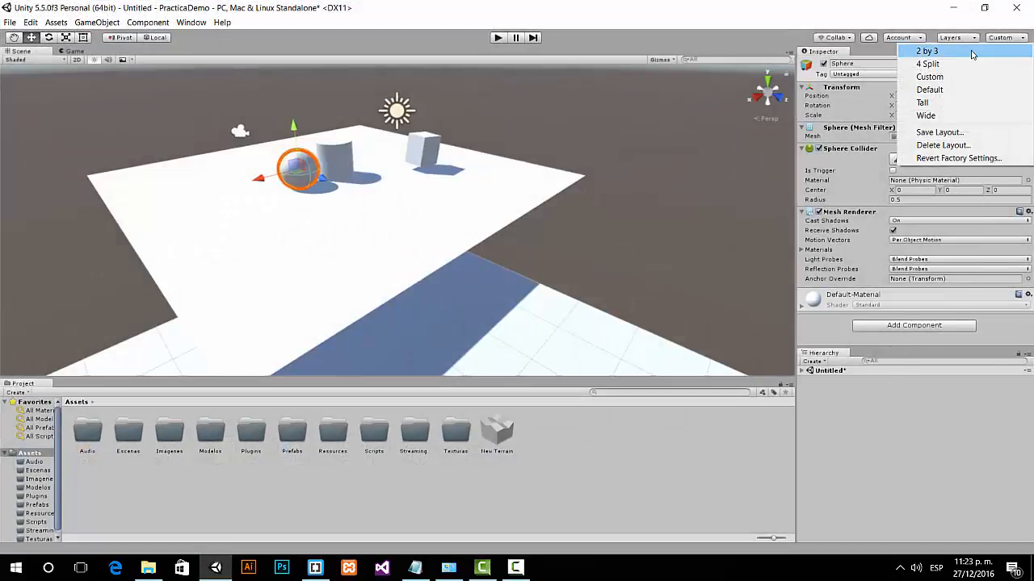
pyautogui.click(926, 116)
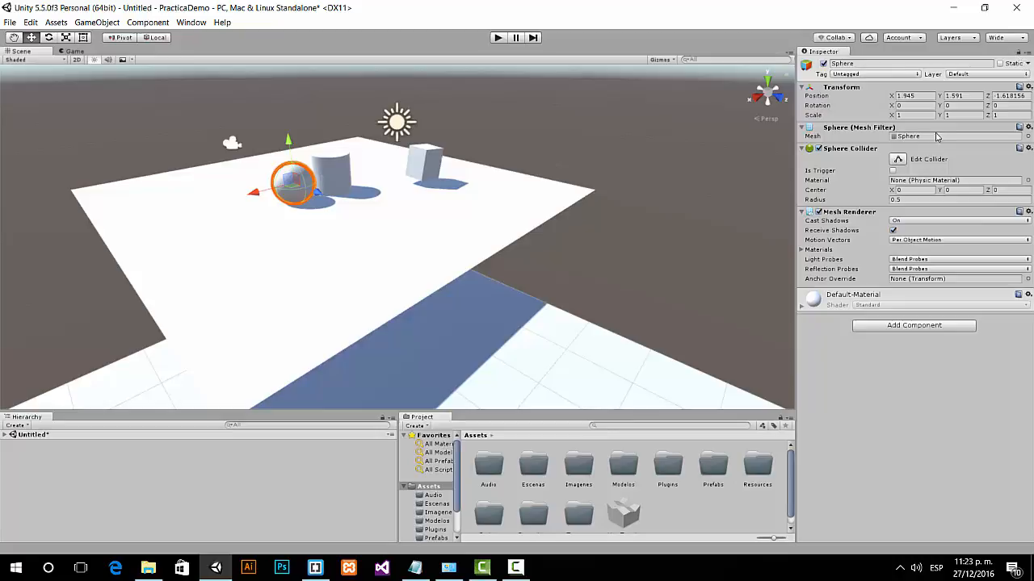
# Apply the Default window layout and narrow the Hierarchy panel to give the scene view more width
pyautogui.click(1013, 38)
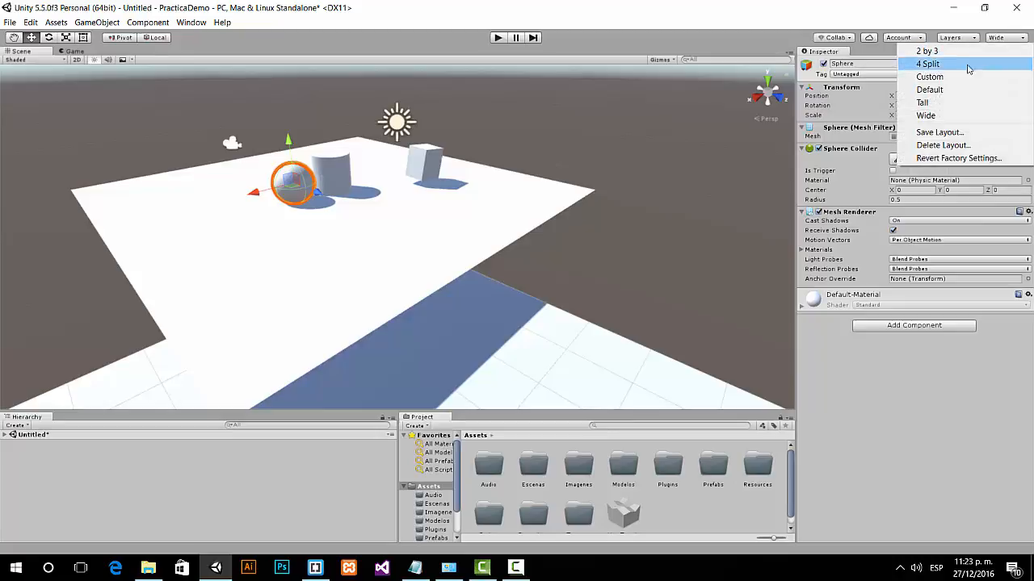
pyautogui.click(935, 90)
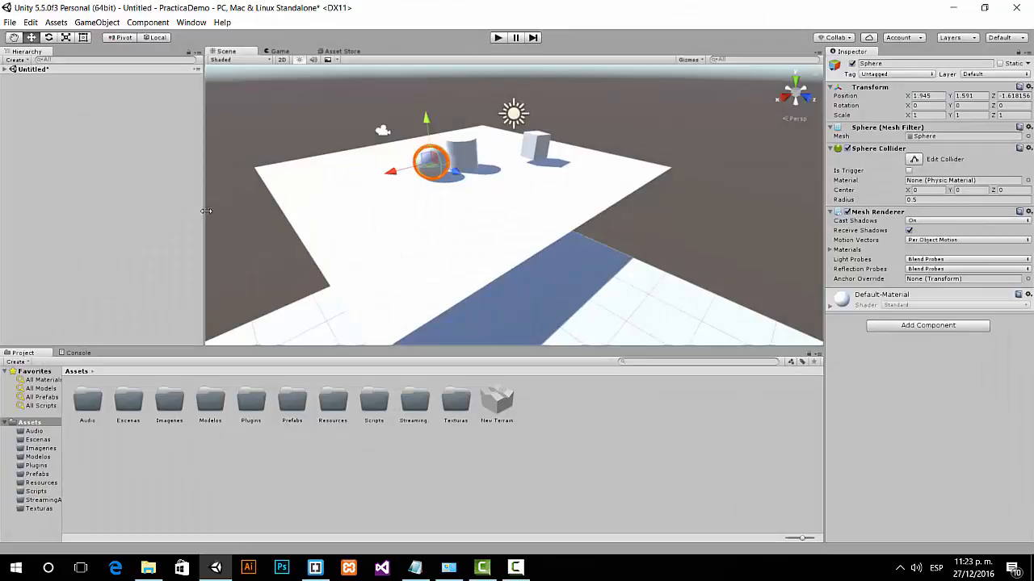
pyautogui.moveTo(204, 211); pyautogui.dragTo(85, 214)
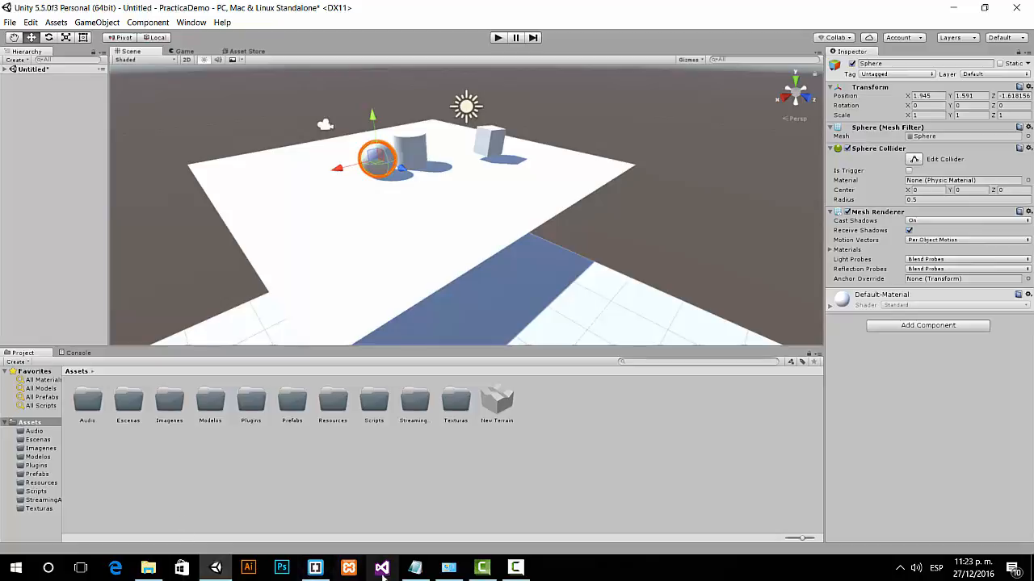
pyautogui.click(514, 569)
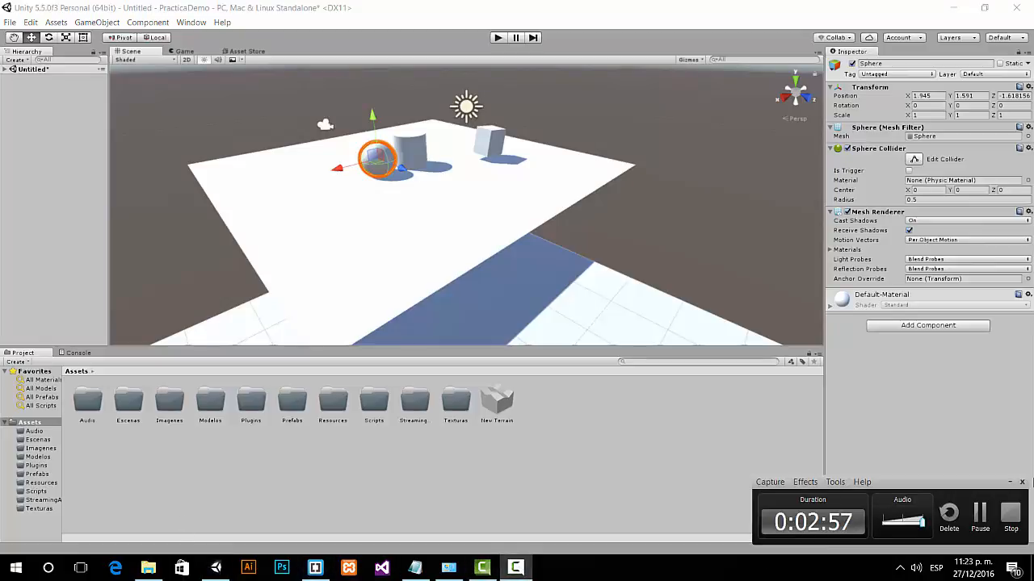